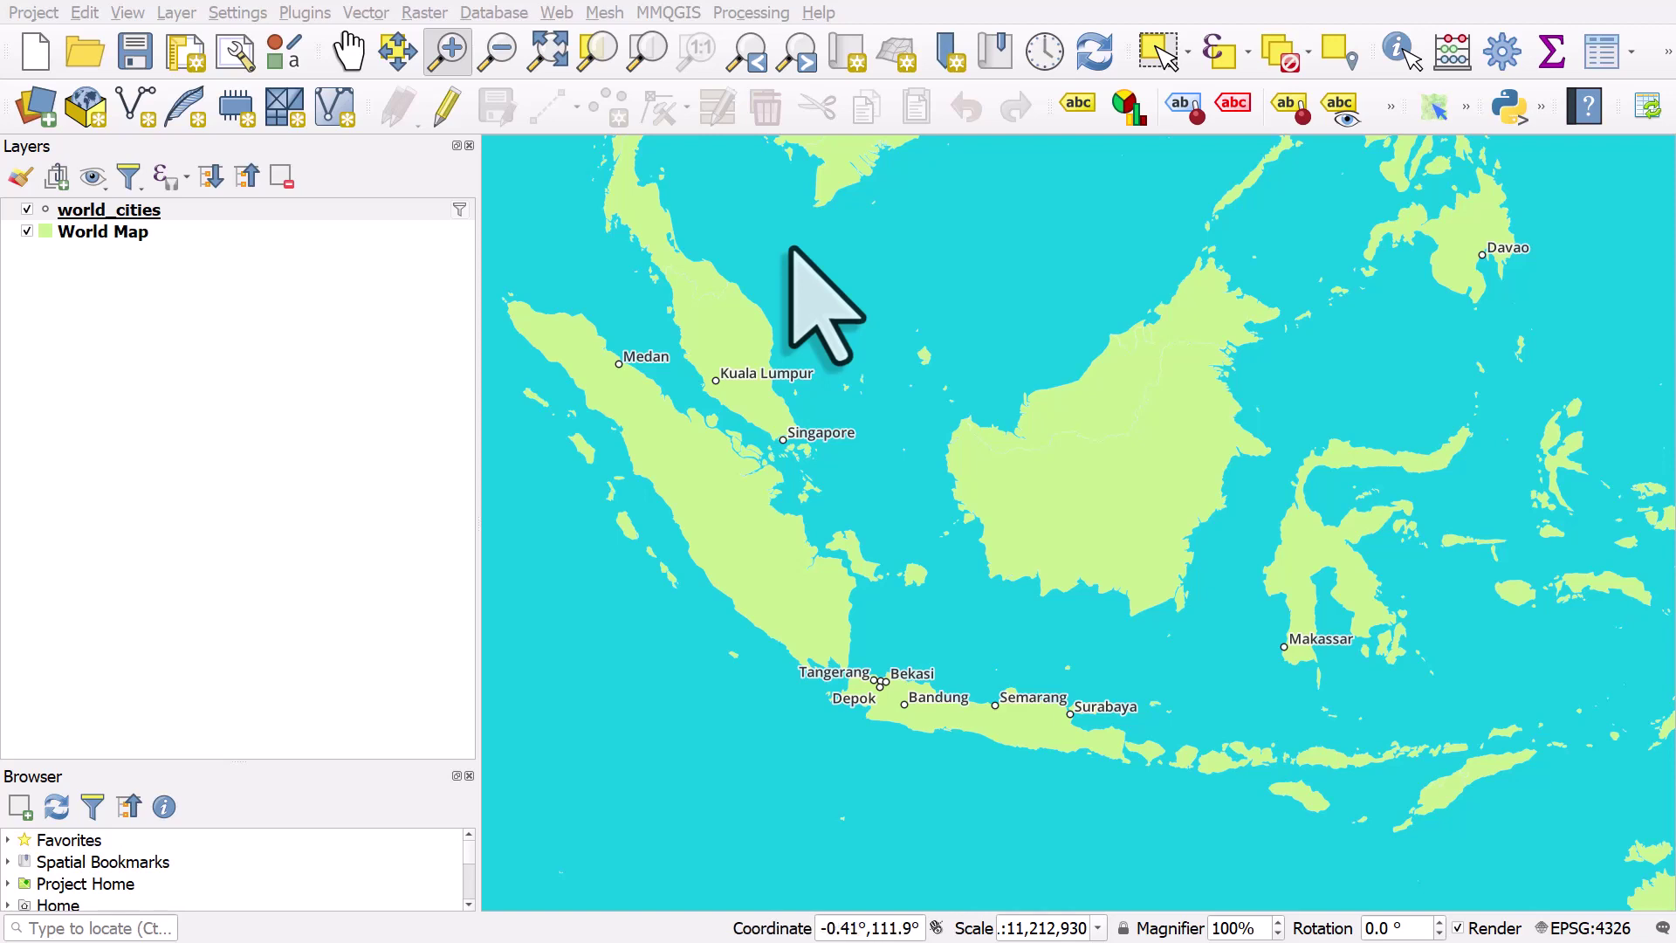
- Open the world_cities Query Builder showing the filter "population" > 1500000
left_click_drag(815, 666, 943, 713)
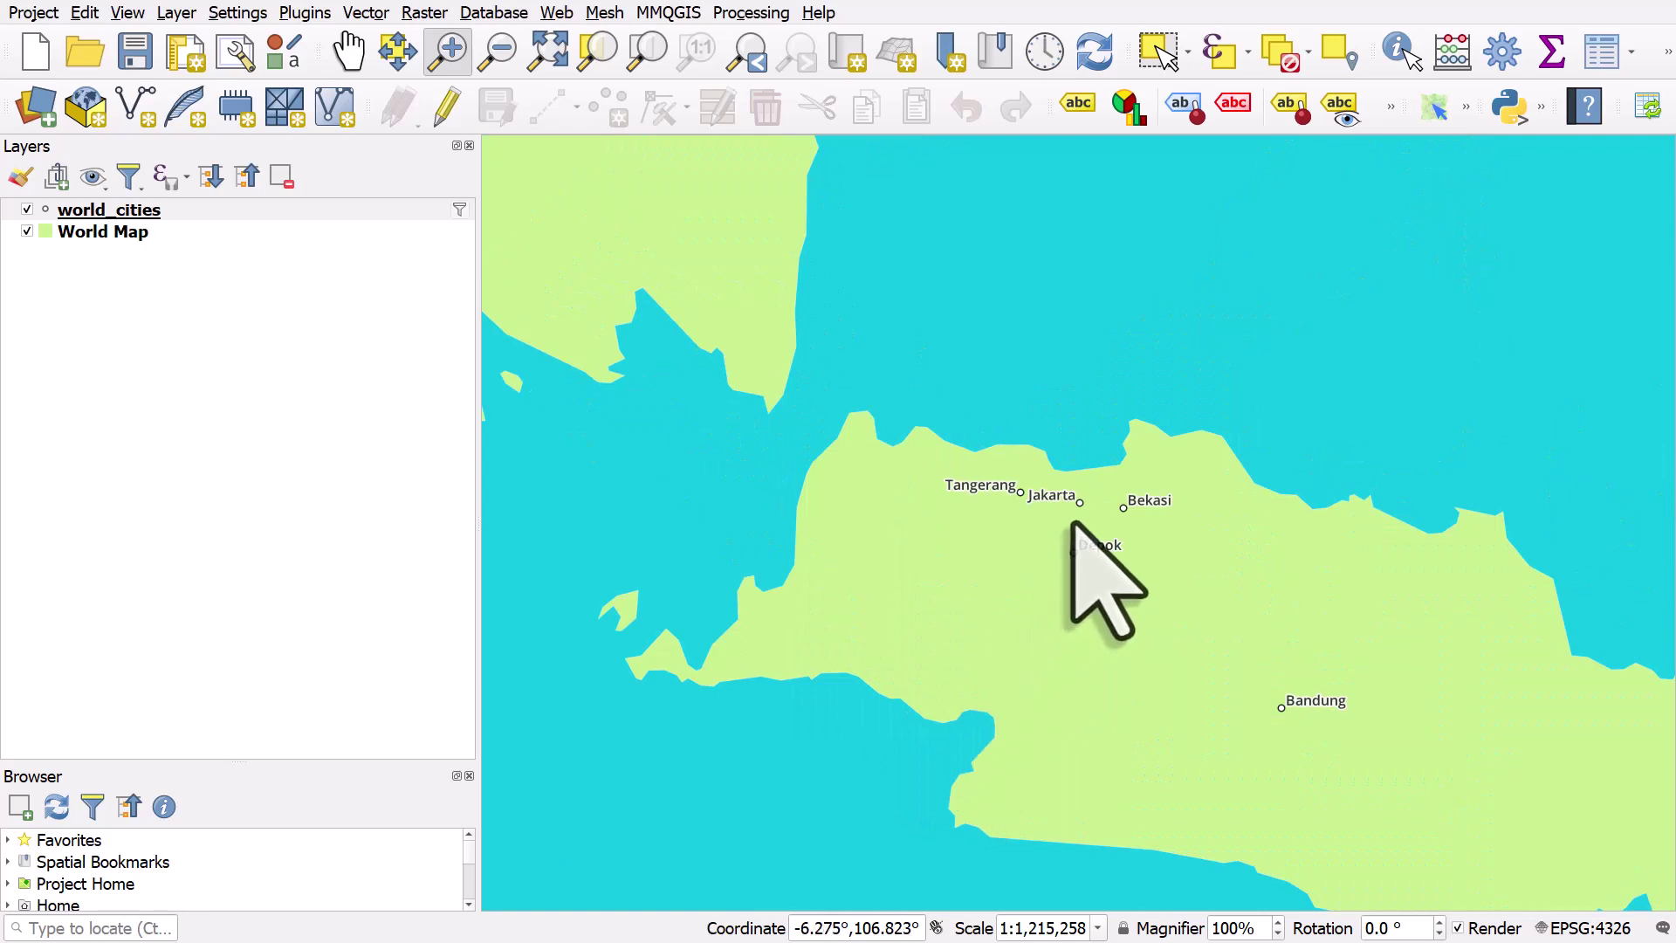
left_click(748, 52)
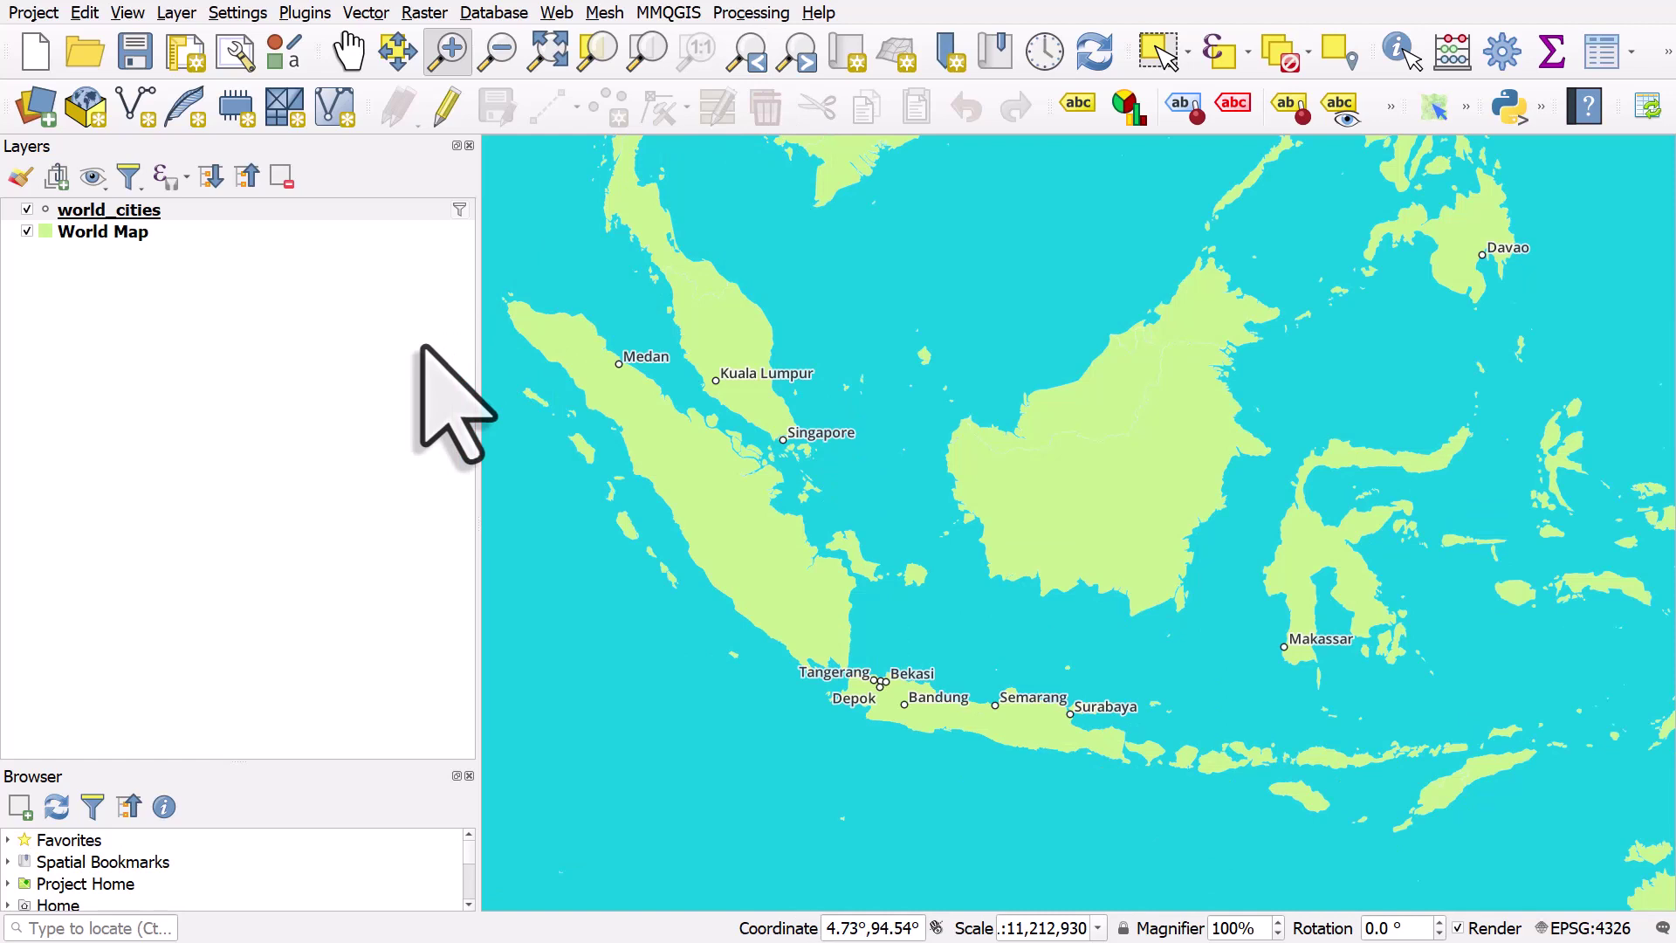
left_click(459, 210)
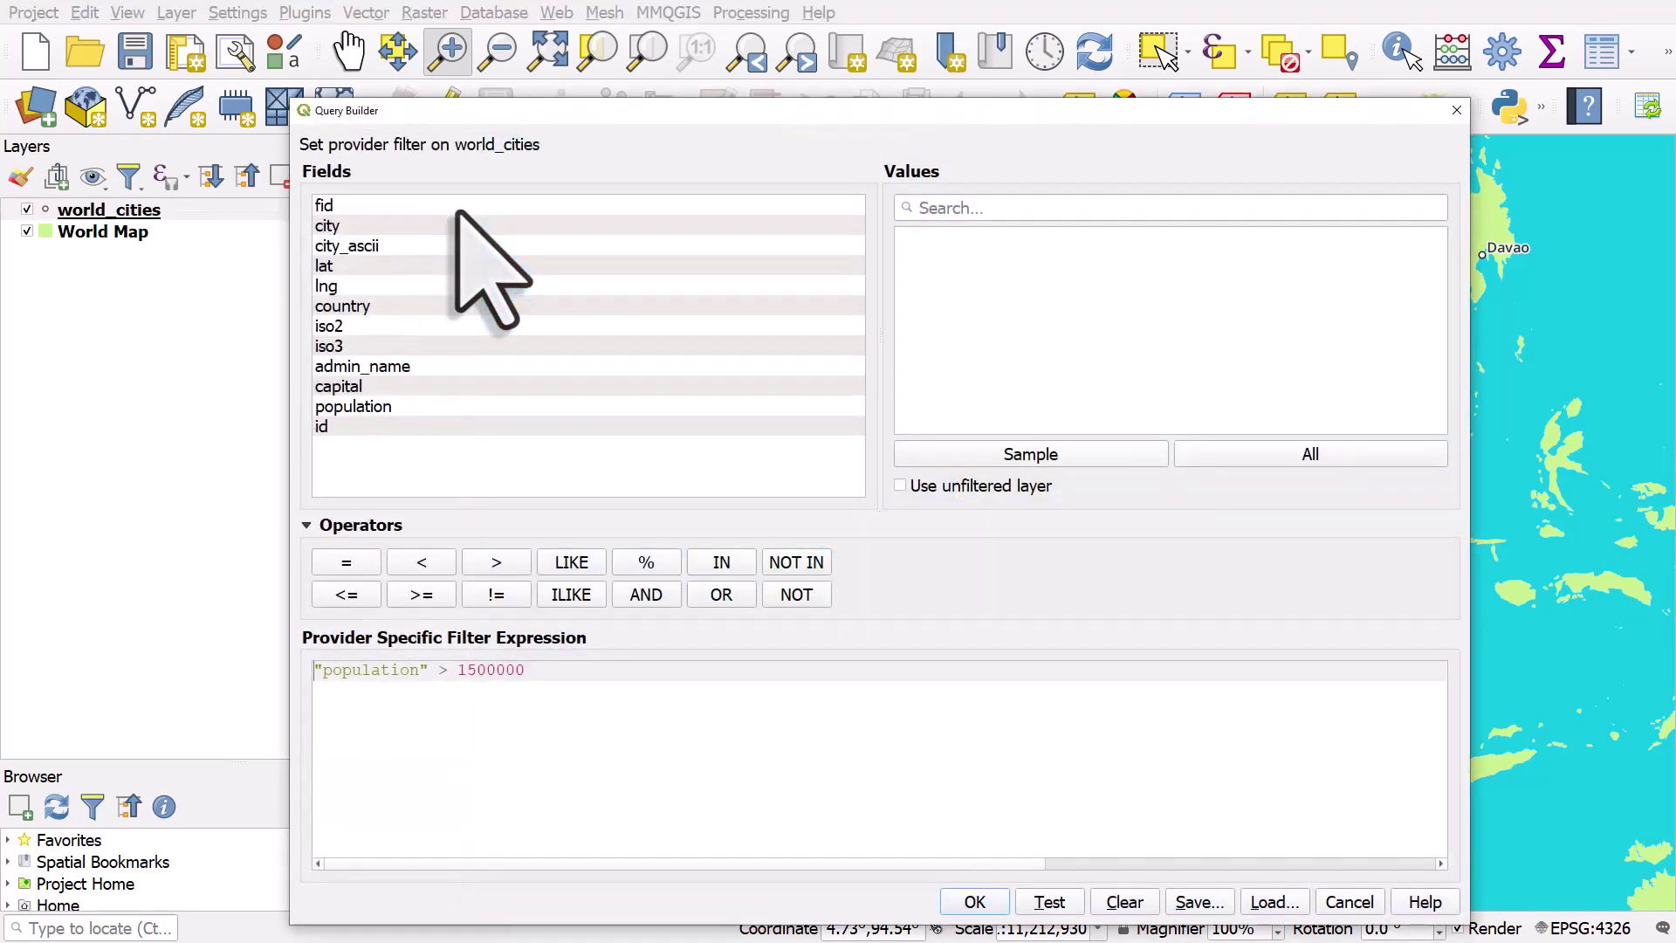
left_click(1456, 111)
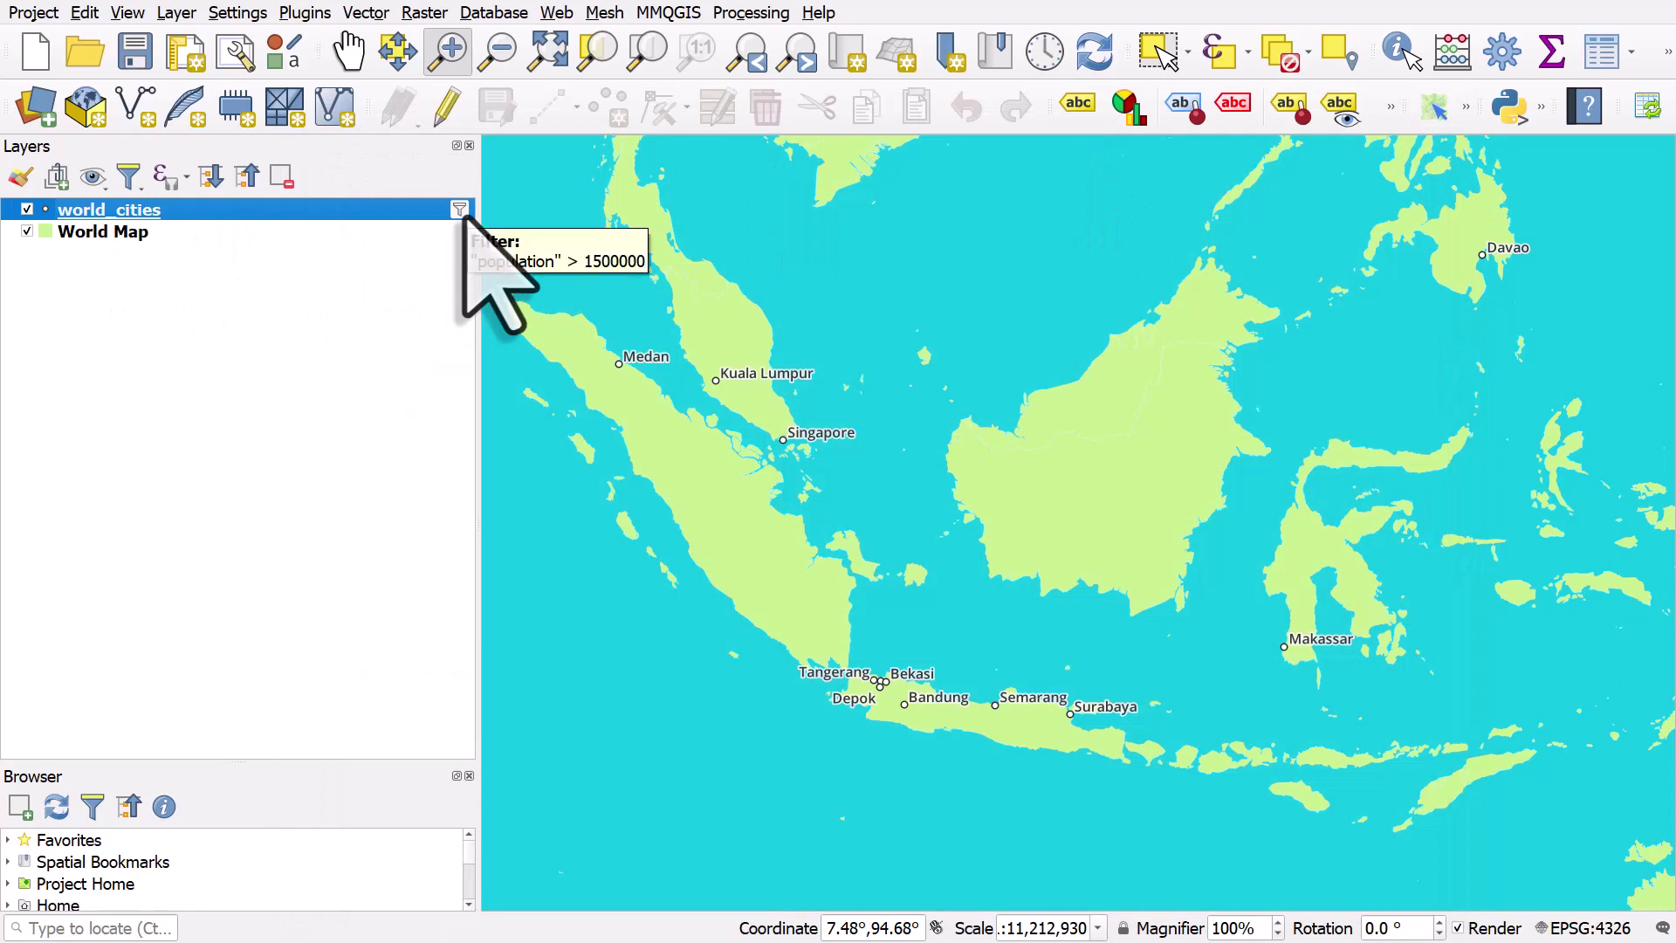
left_click(461, 213)
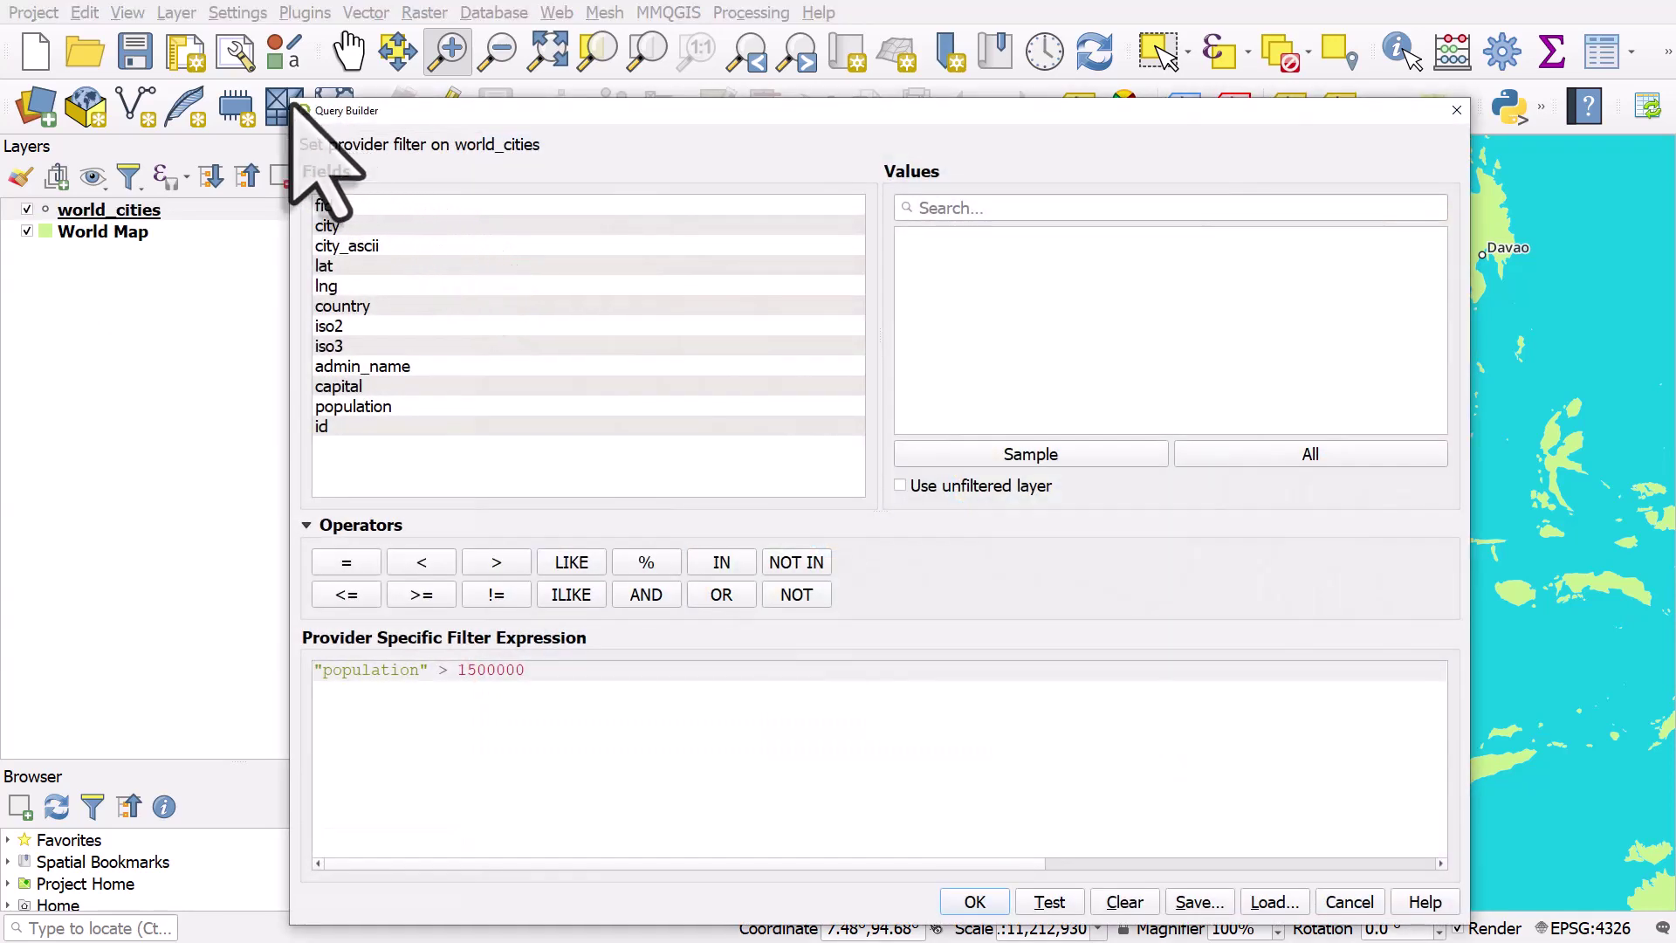
- Shrink the Query Builder and move it left so the Java cities stay visible, caret after the expression
left_click_drag(293, 102, 547, 261)
left_click_drag(768, 270, 255, 121)
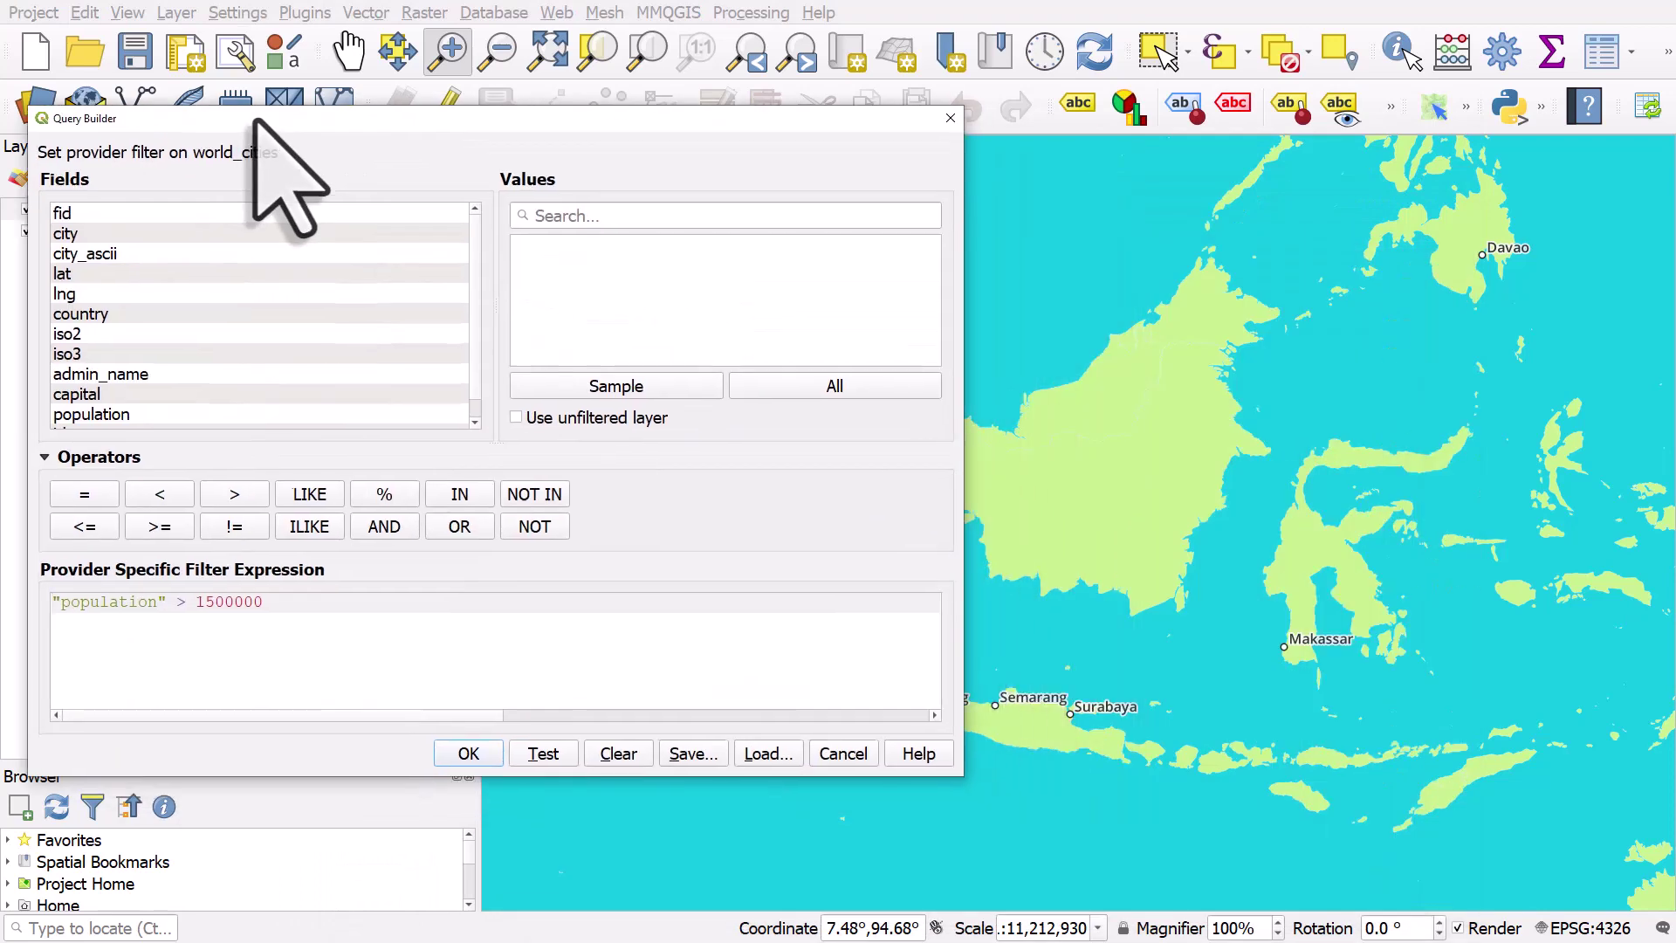
left_click_drag(965, 776, 787, 791)
left_click_drag(160, 606, 39, 605)
left_click_drag(191, 606, 266, 608)
left_click(268, 608)
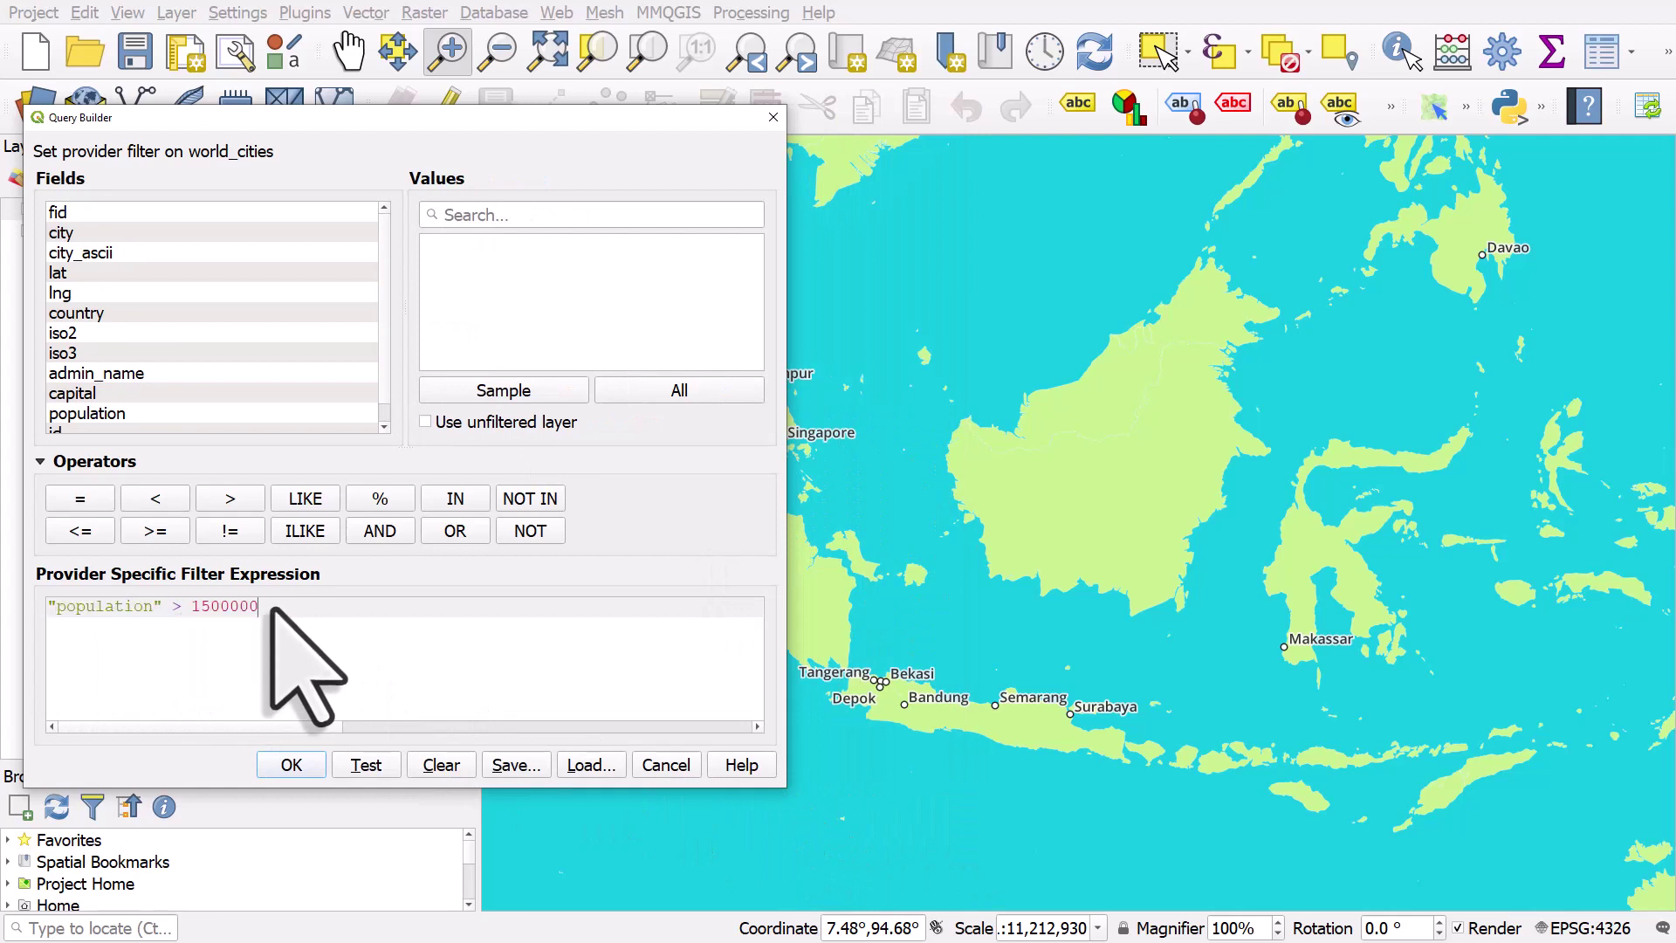
- Extend the filter with AND NOT "city" = 'Bekasi' and test it, returning 490 rows
left_click(379, 530)
left_click(531, 530)
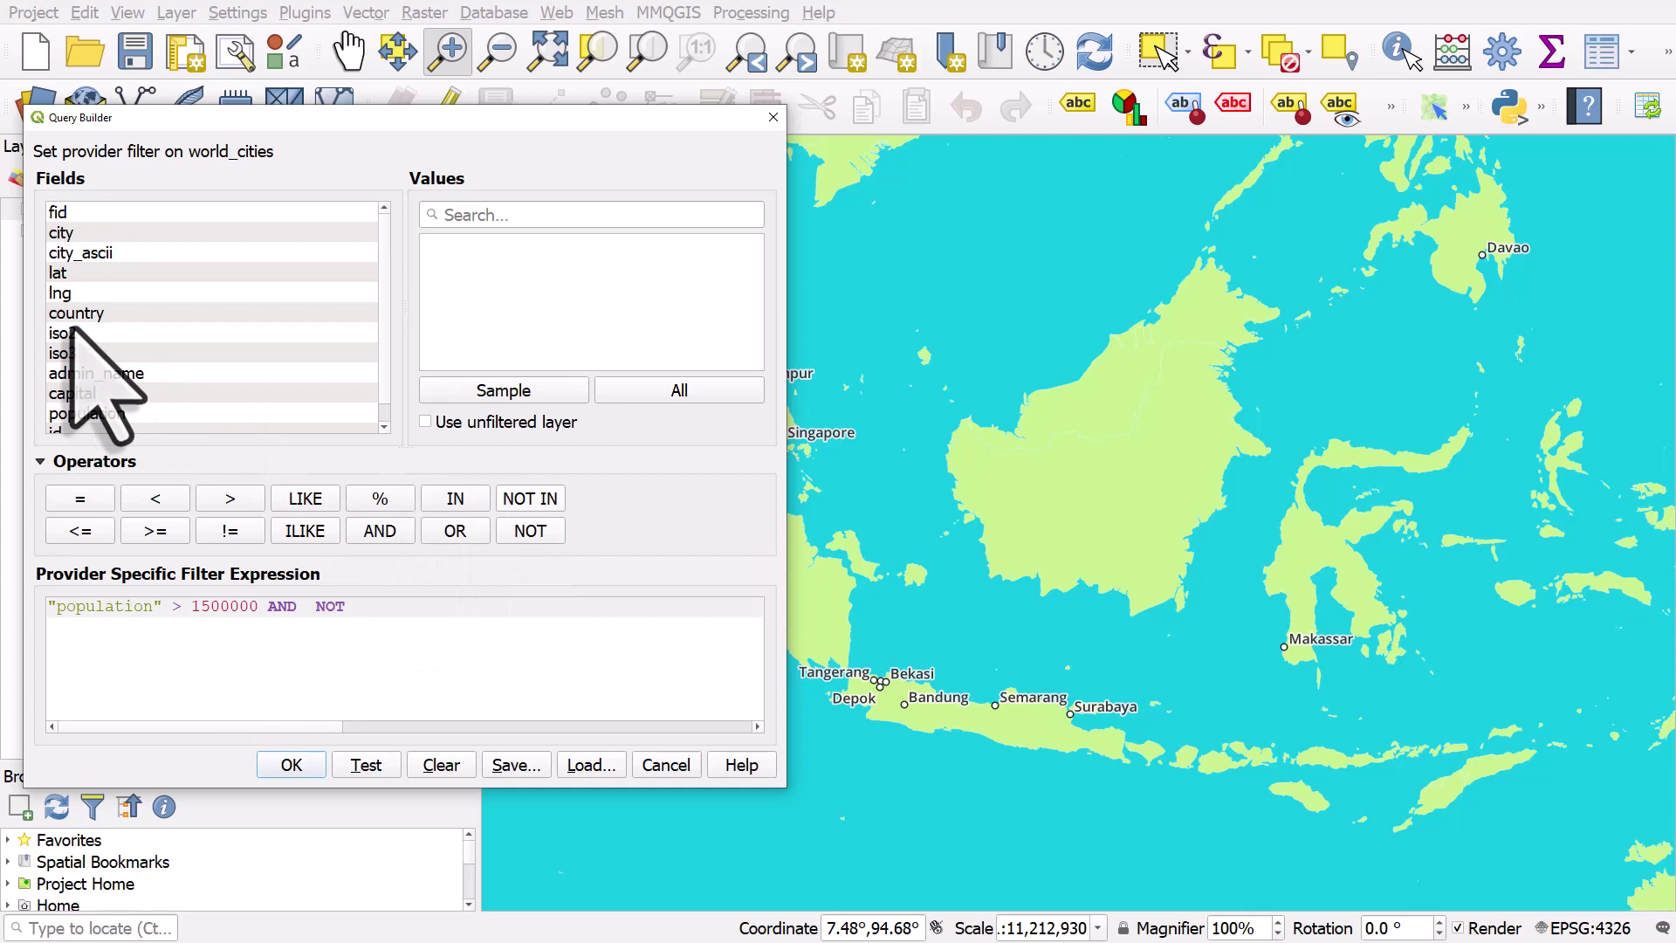
double_click(61, 233)
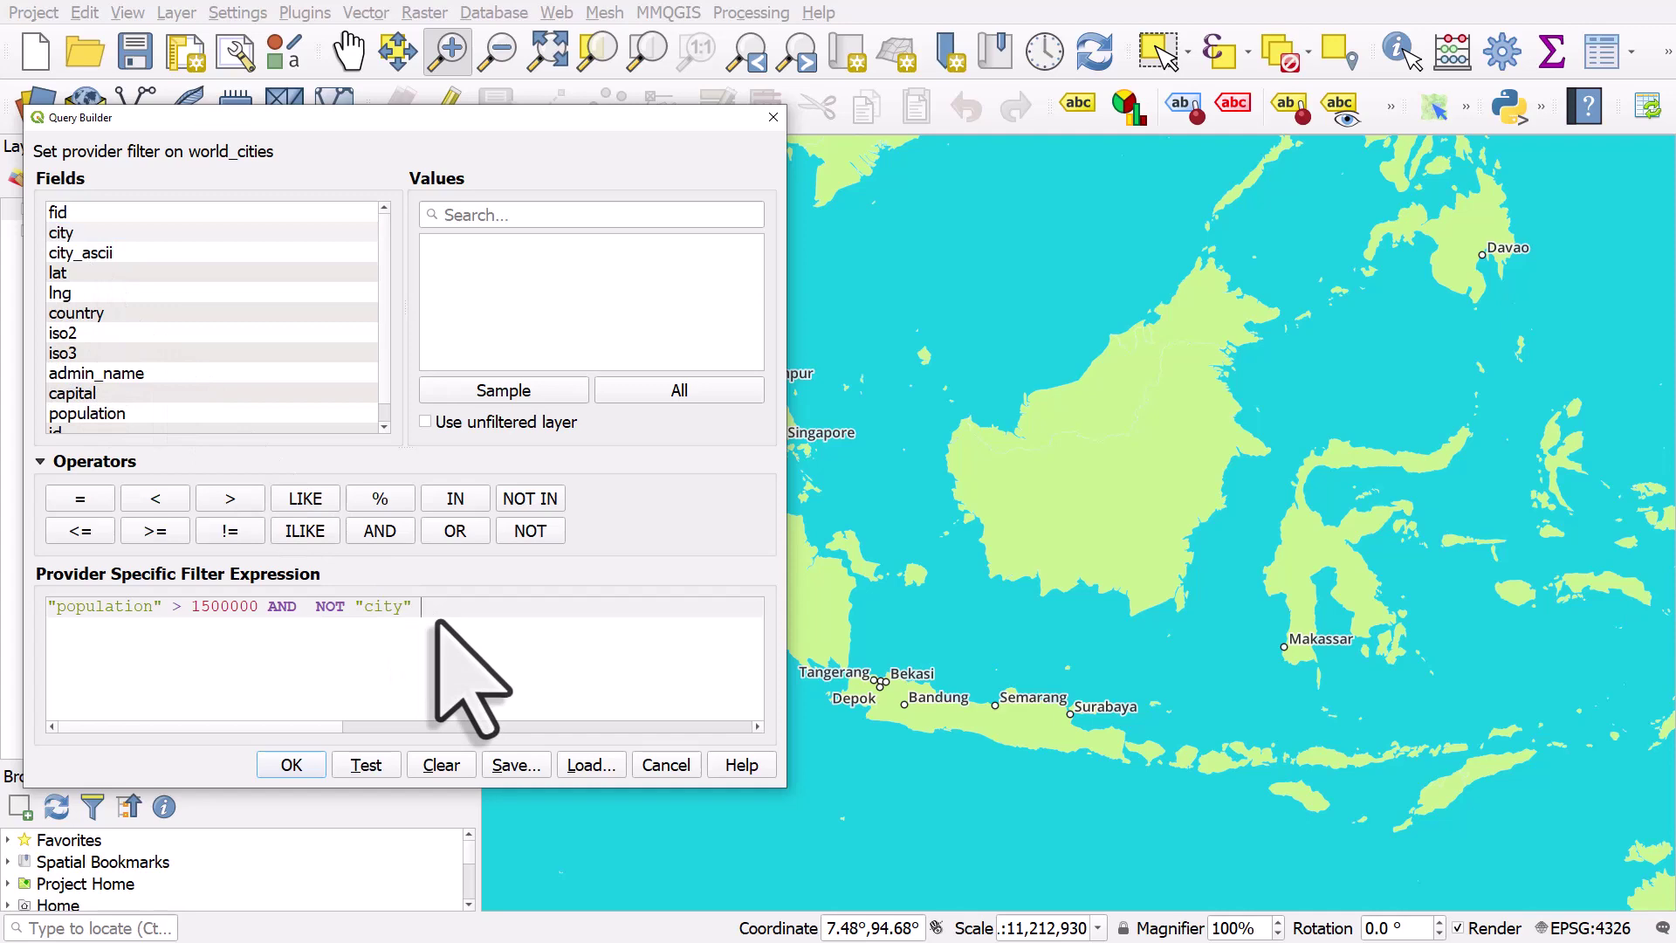
type("= 'Bekasi'")
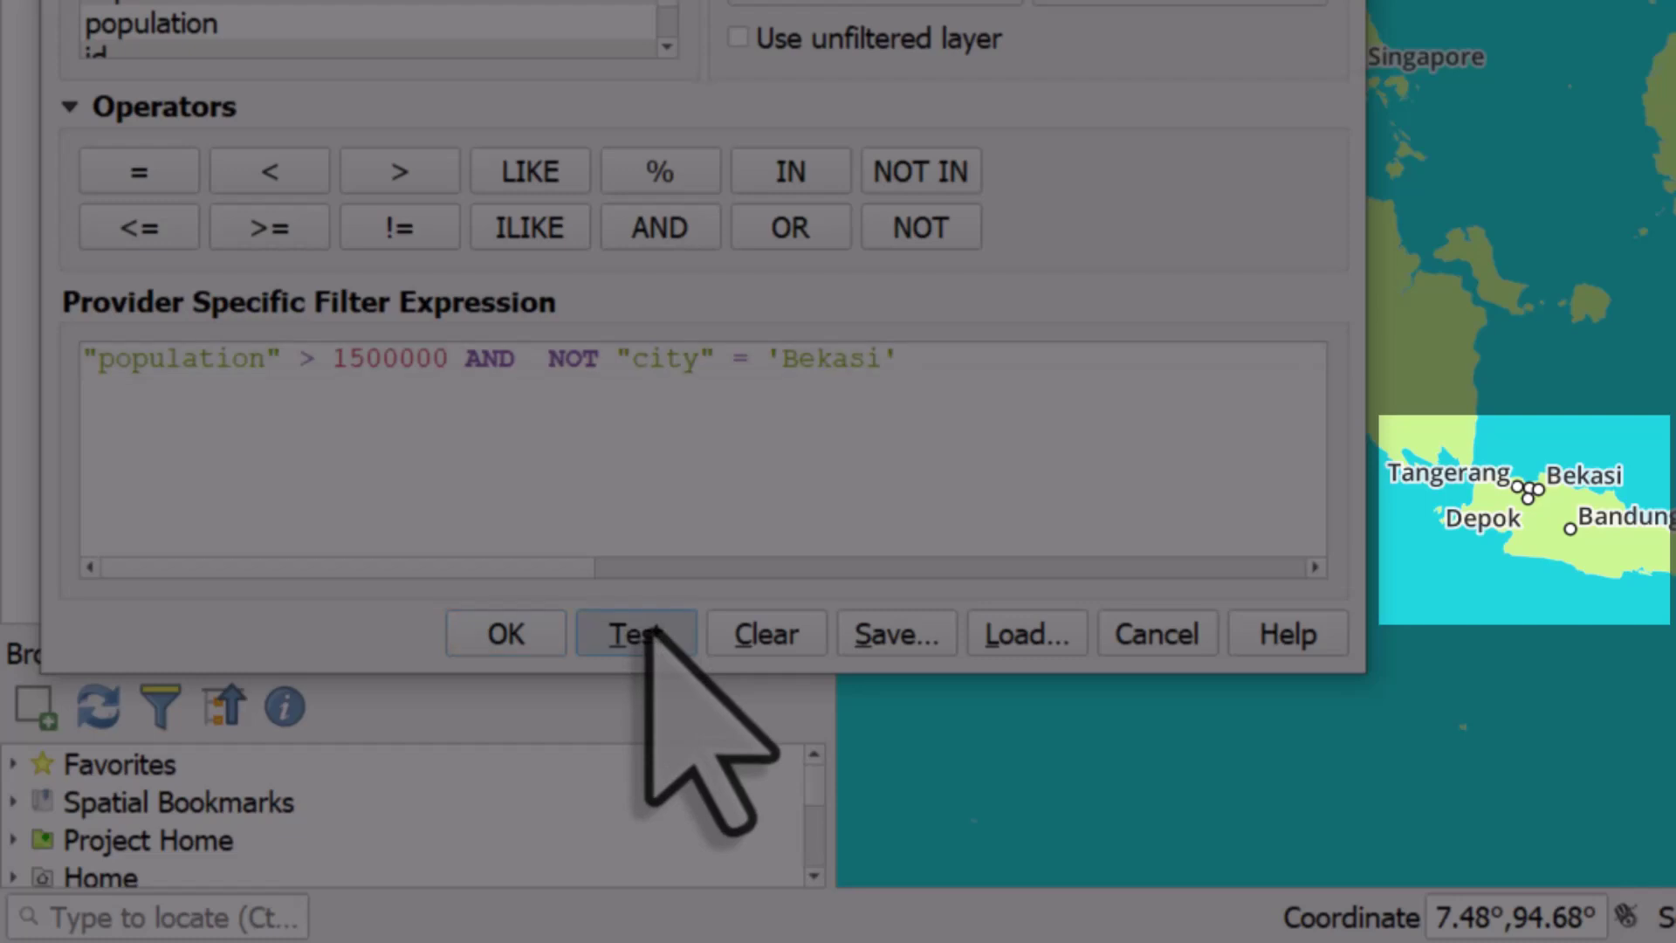
left_click(635, 633)
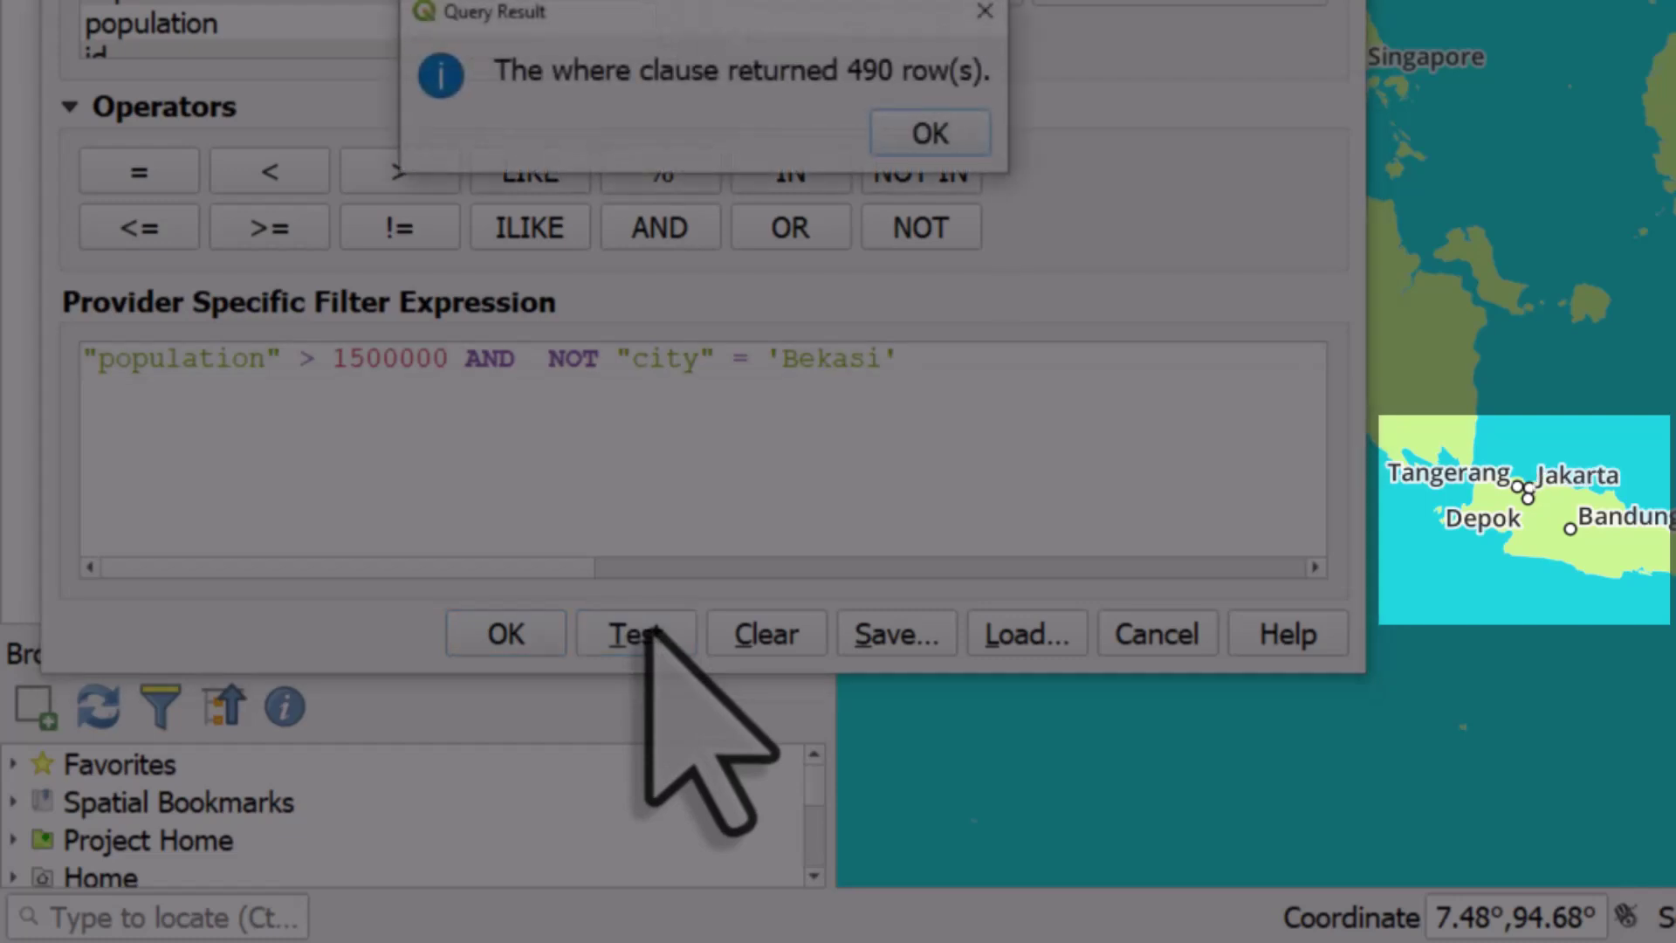
- Cut the NOT "city" = 'Bekasi' clause from the filter, leaving a dangling AND
left_click(929, 135)
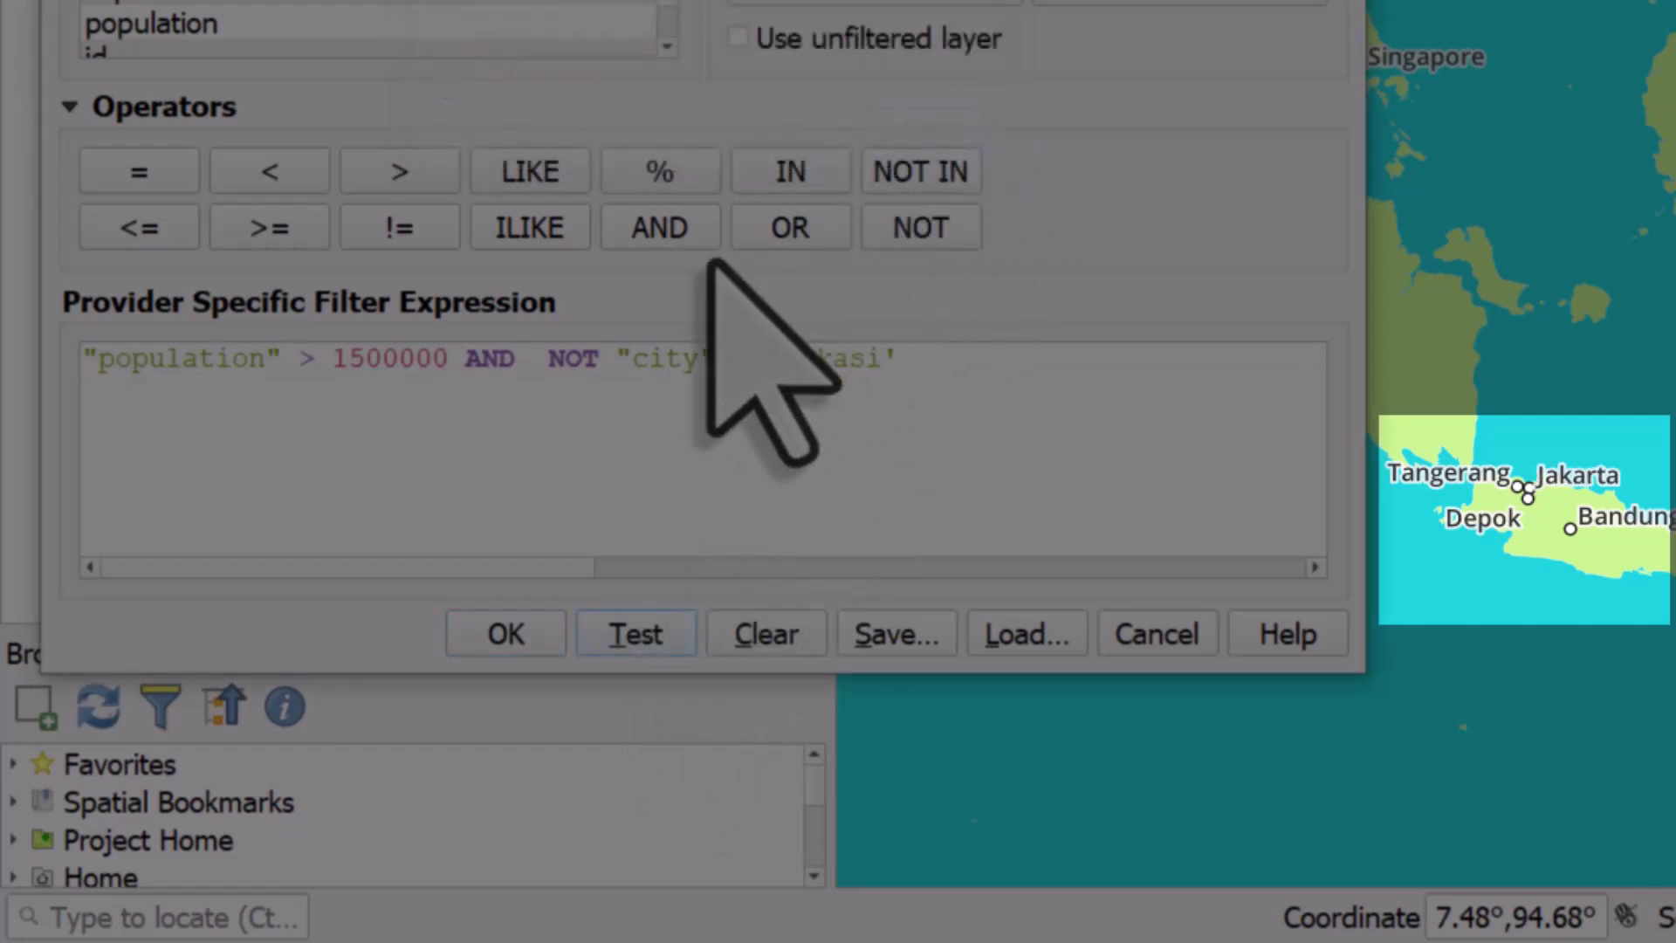
left_click_drag(545, 358, 938, 349)
key("ctrl+c")
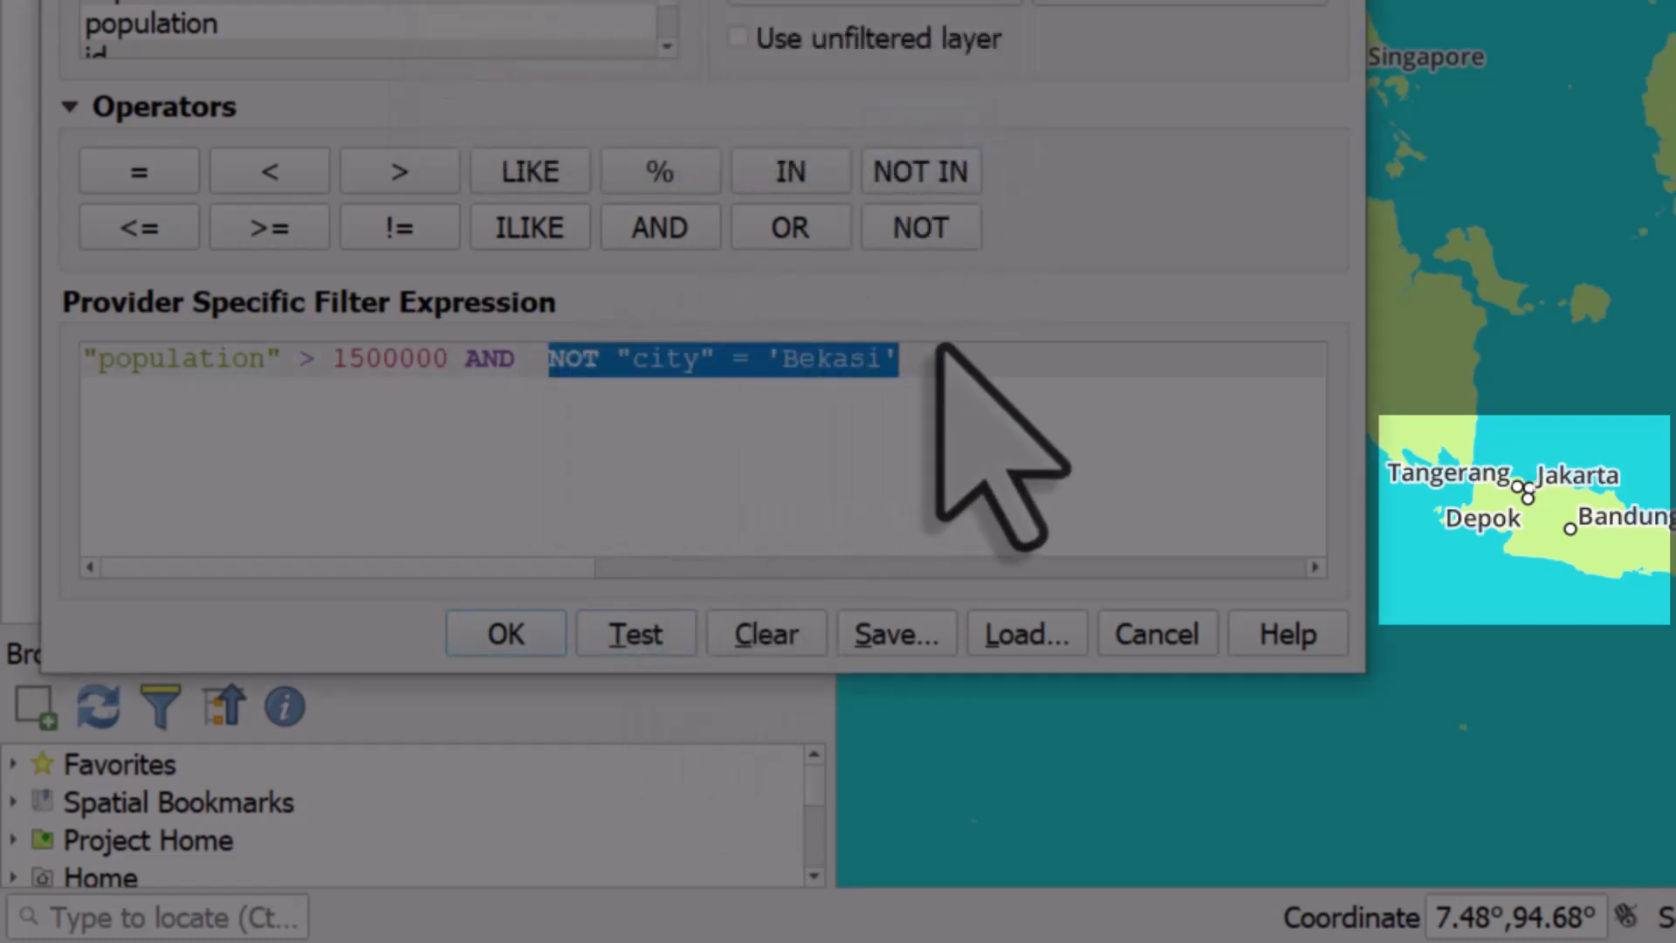
key("BackSpace")
left_click(650, 650)
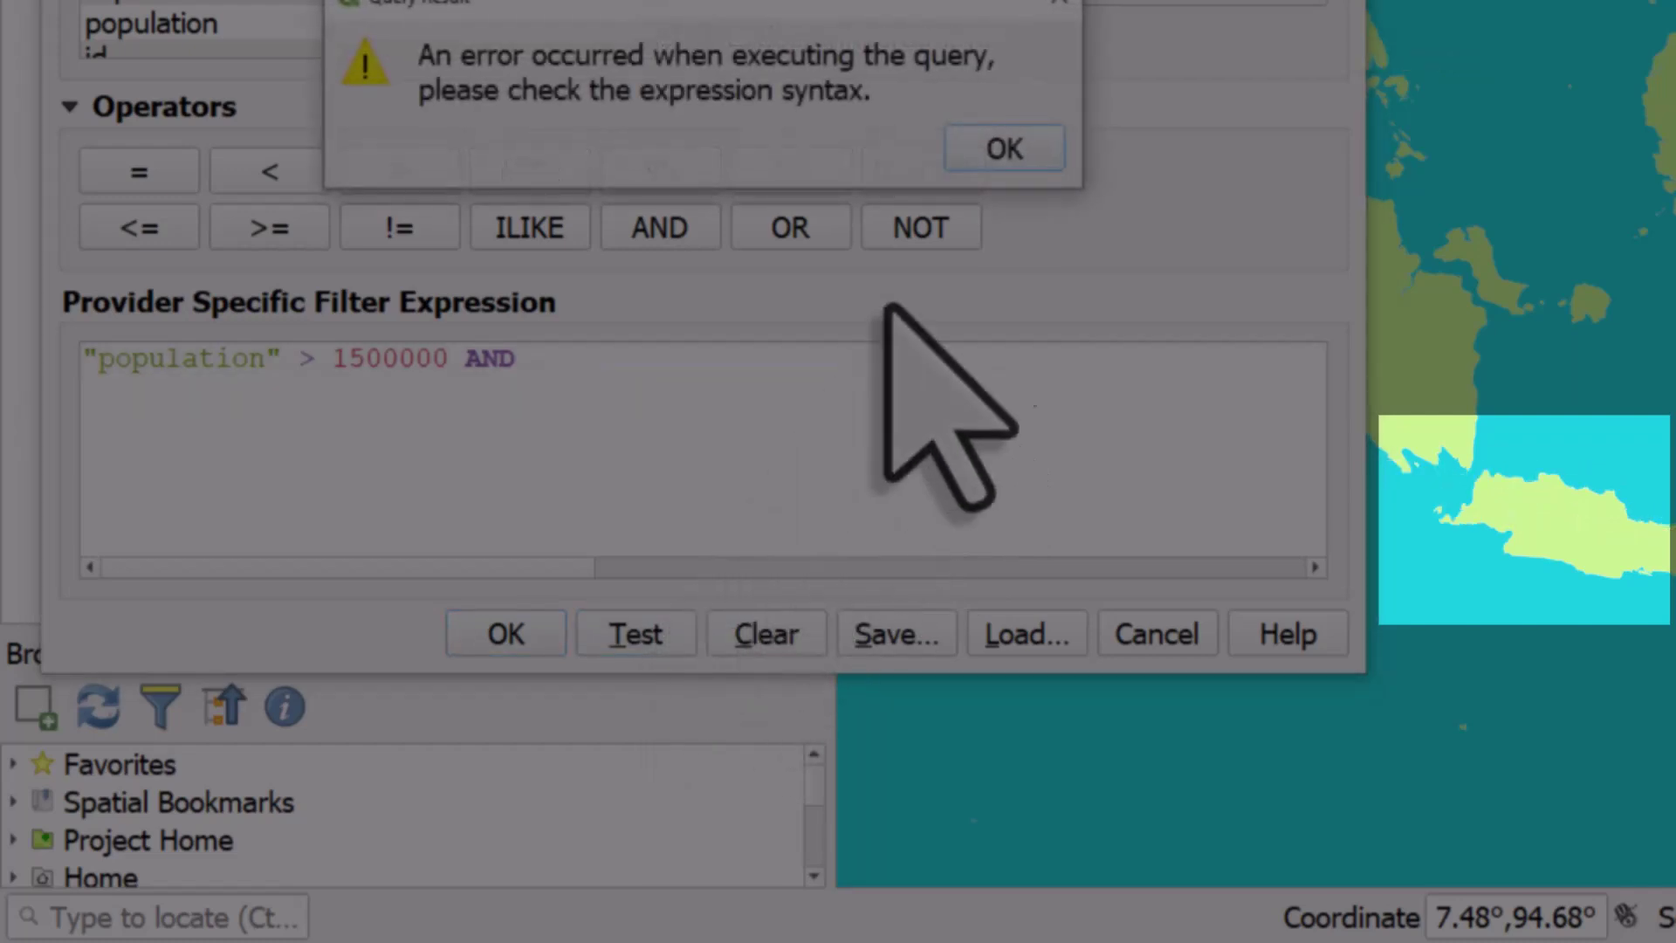
left_click(1004, 149)
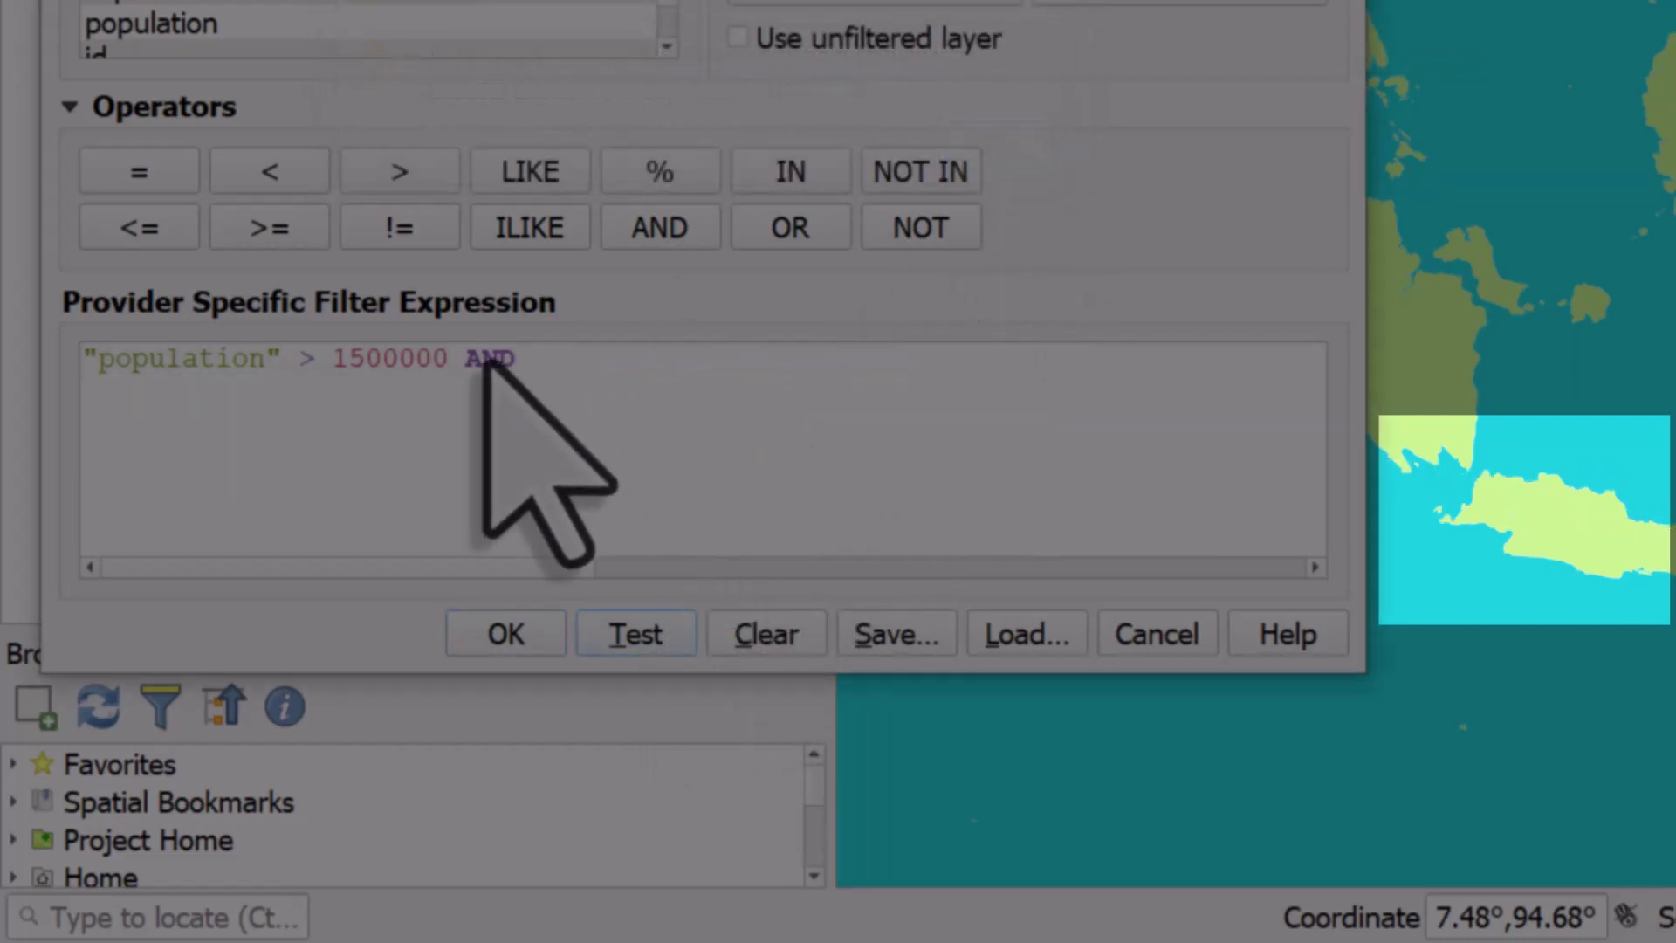
- Delete the dangling AND, confirm the population-only filter returns 491 rows, then paste the Bekasi clause back
double_click(494, 359)
key("BackSpace")
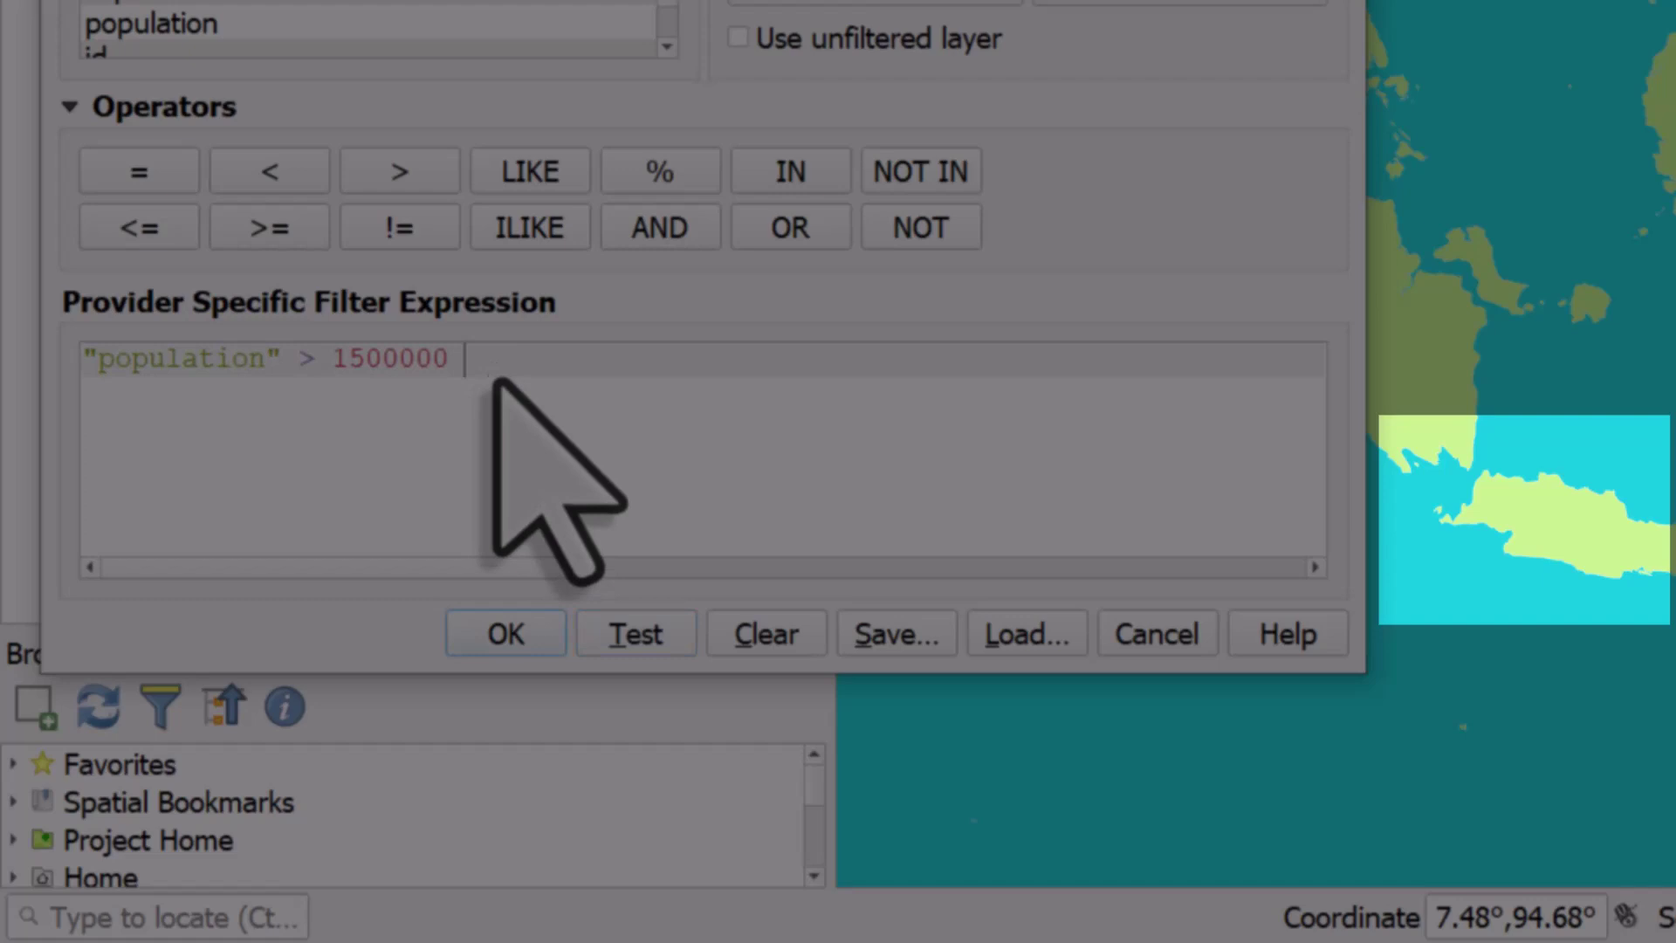
left_click(638, 642)
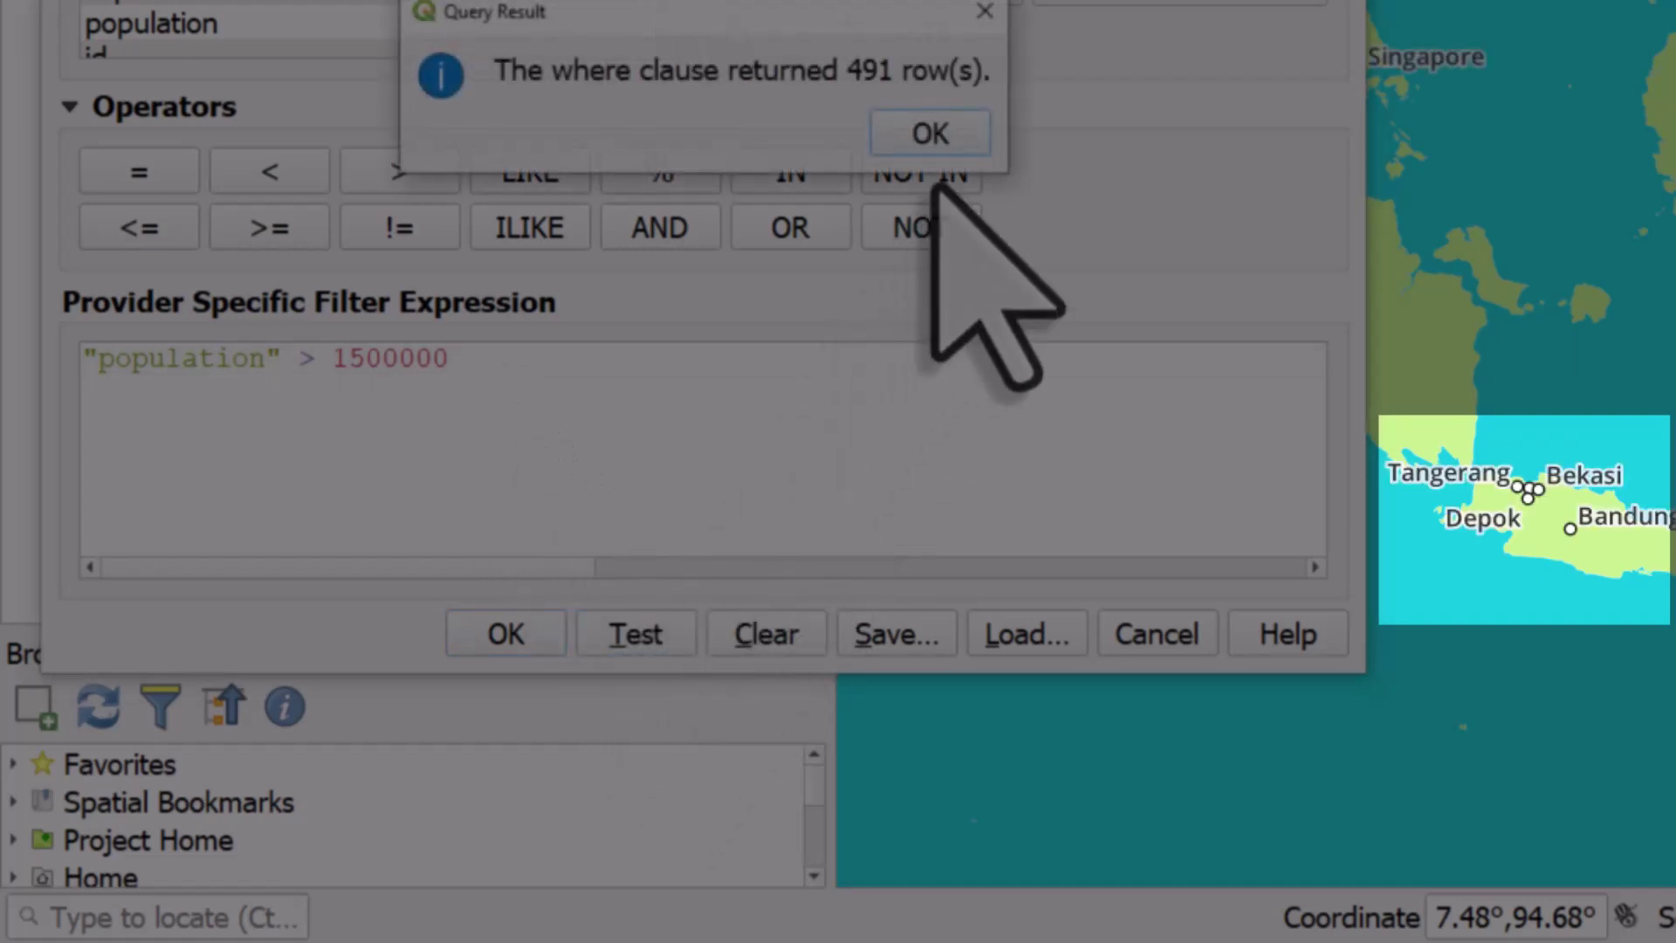
left_click(951, 145)
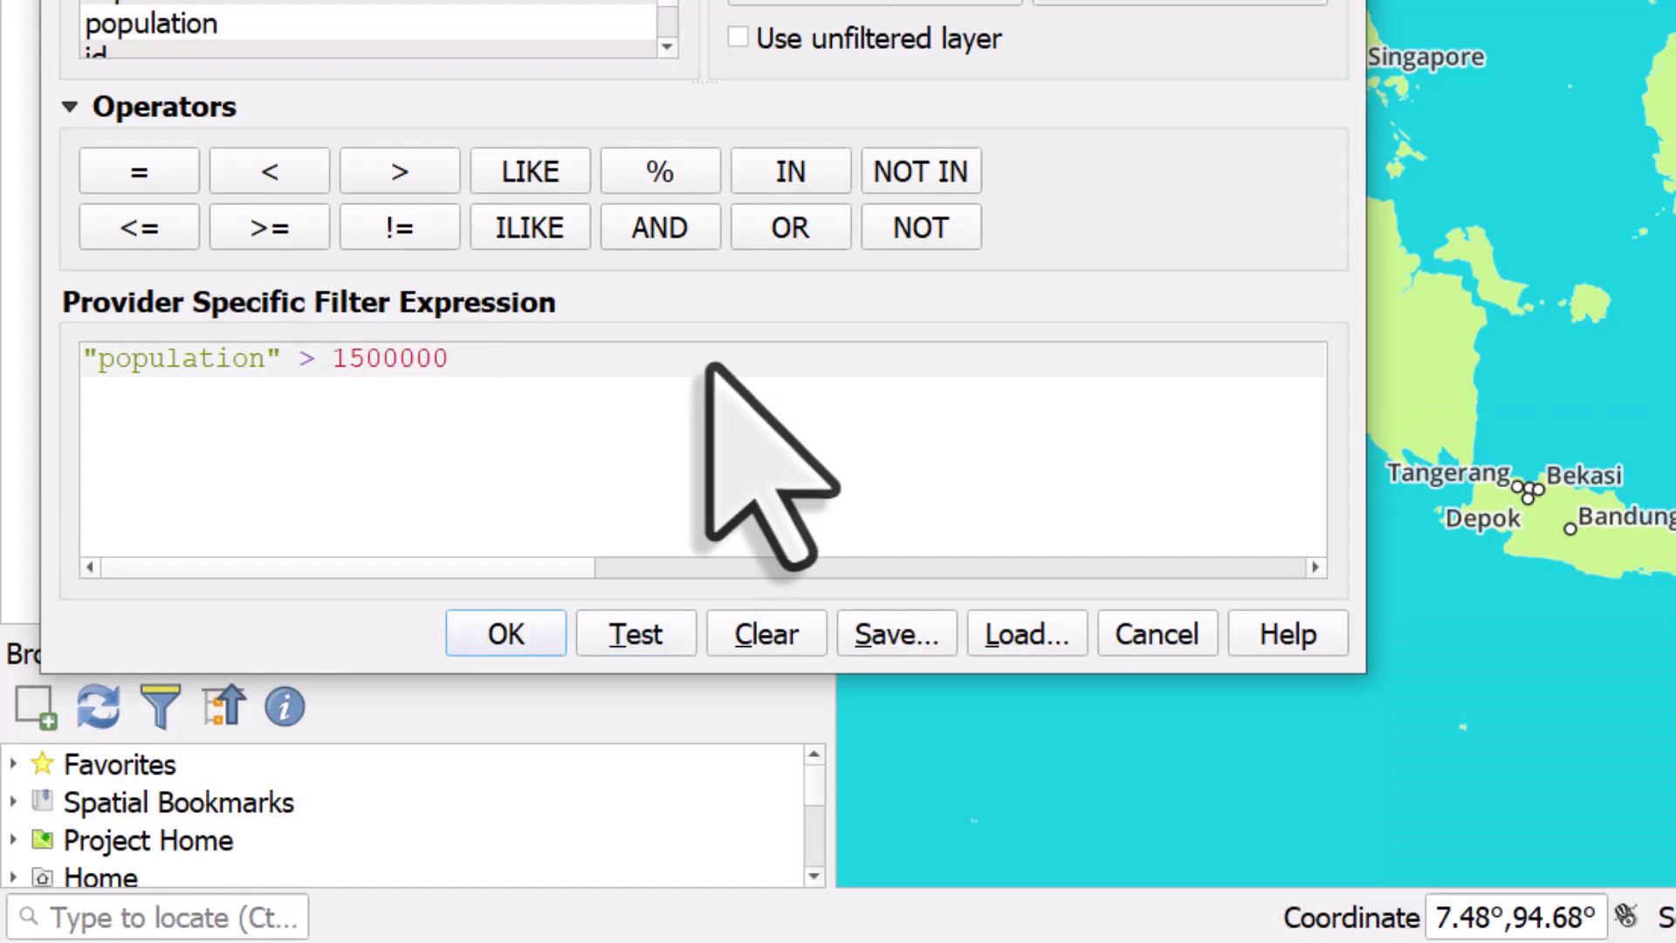
key("ctrl+v")
- Reinsert AND before the NOT clause and confirm the restored filter returns 490 rows
left_click(475, 361)
left_click(663, 231)
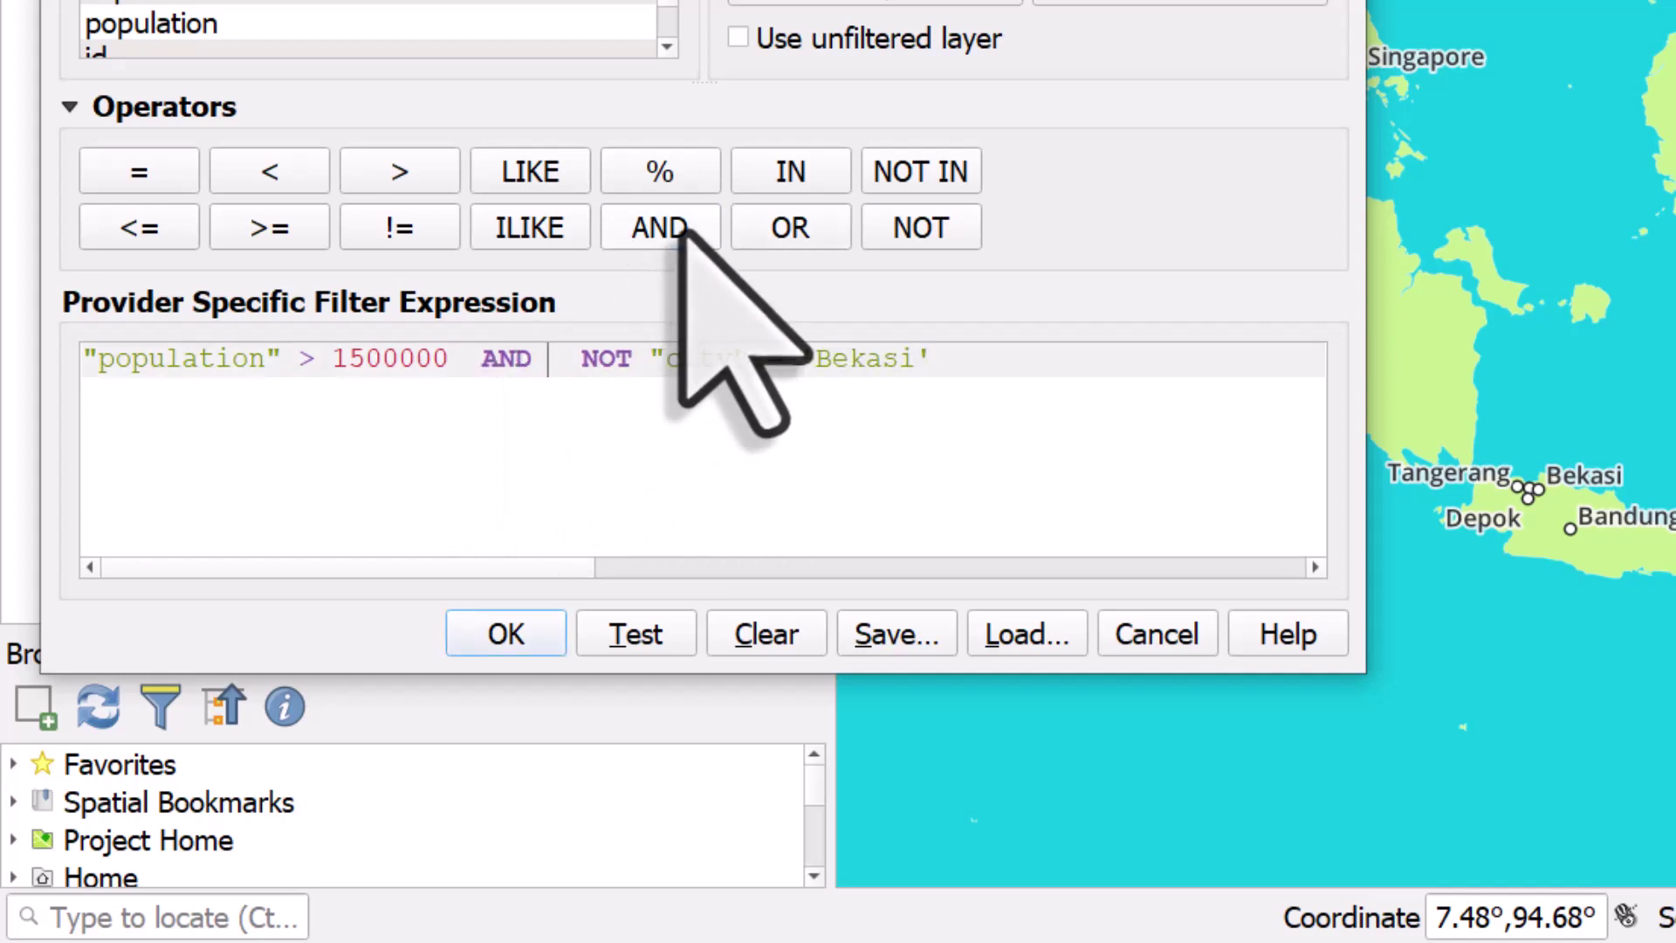
left_click(637, 637)
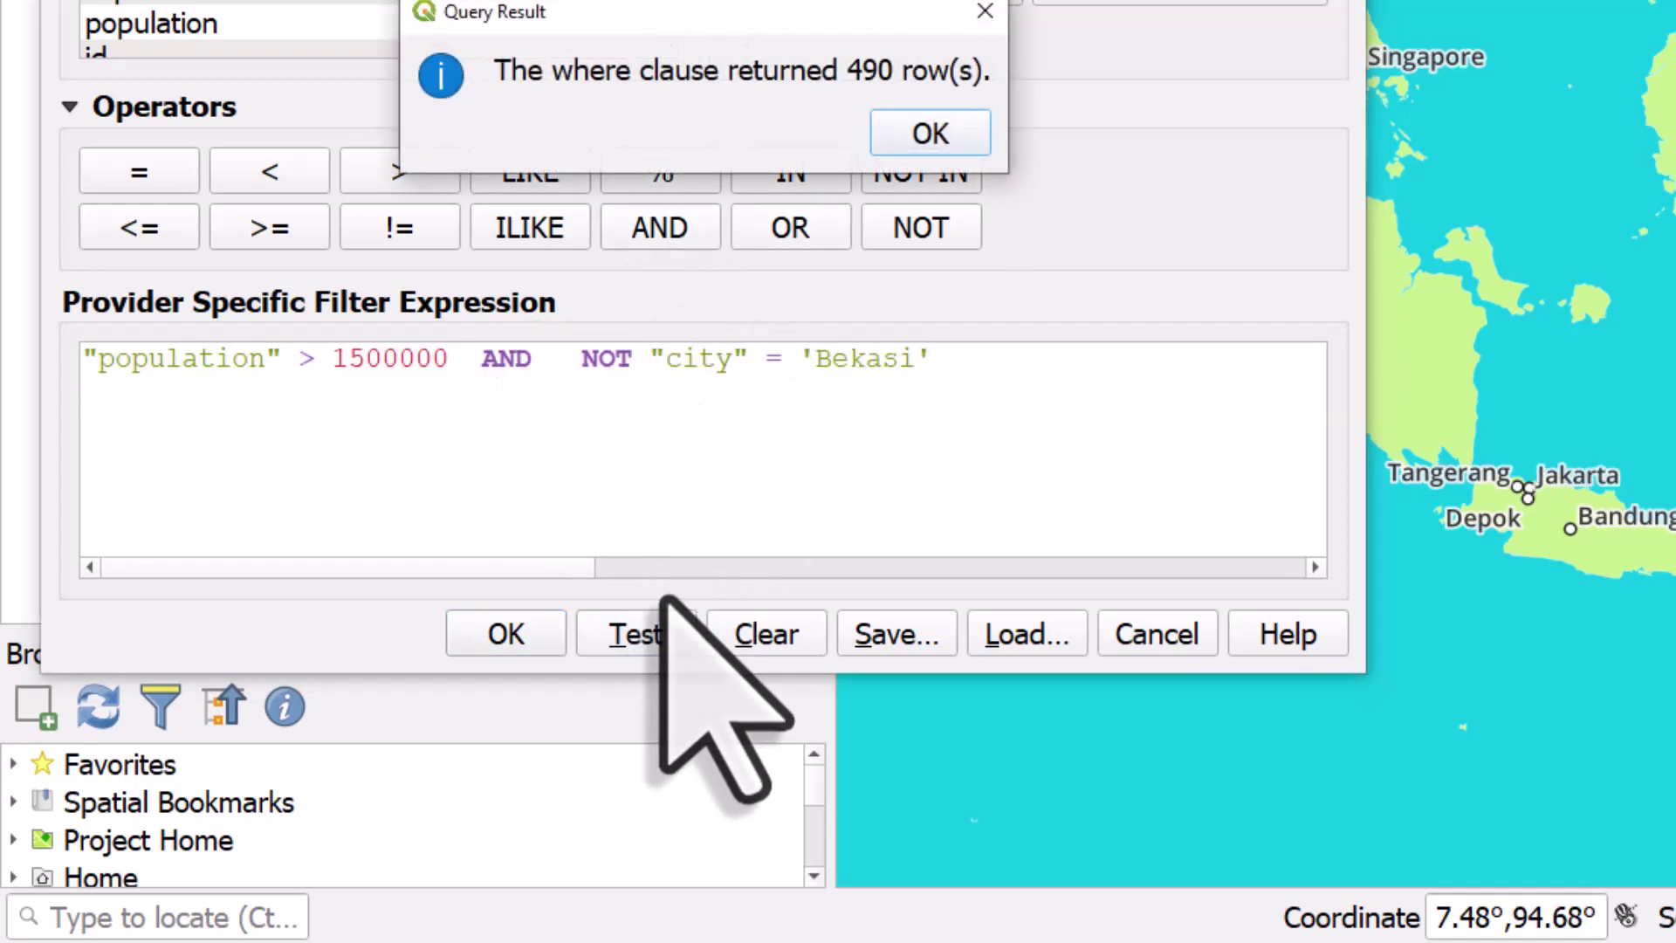
left_click(931, 133)
- Replace '=' with IN and start the exclusion list ( 'Bekasi','Depok',
double_click(771, 357)
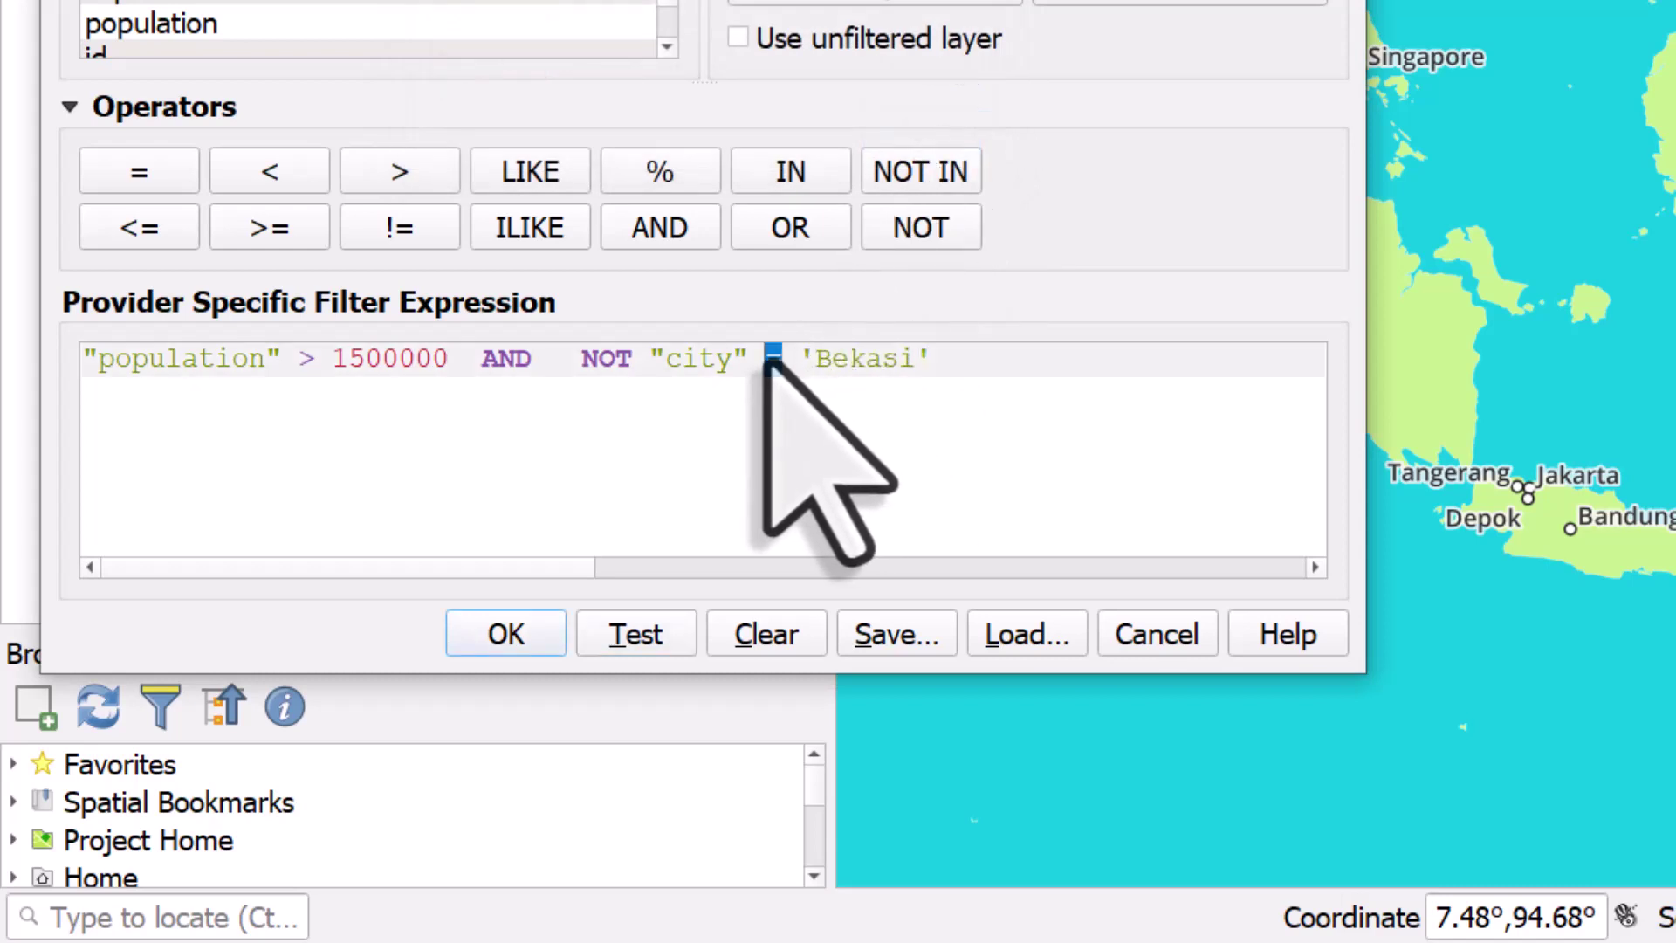
left_click(784, 173)
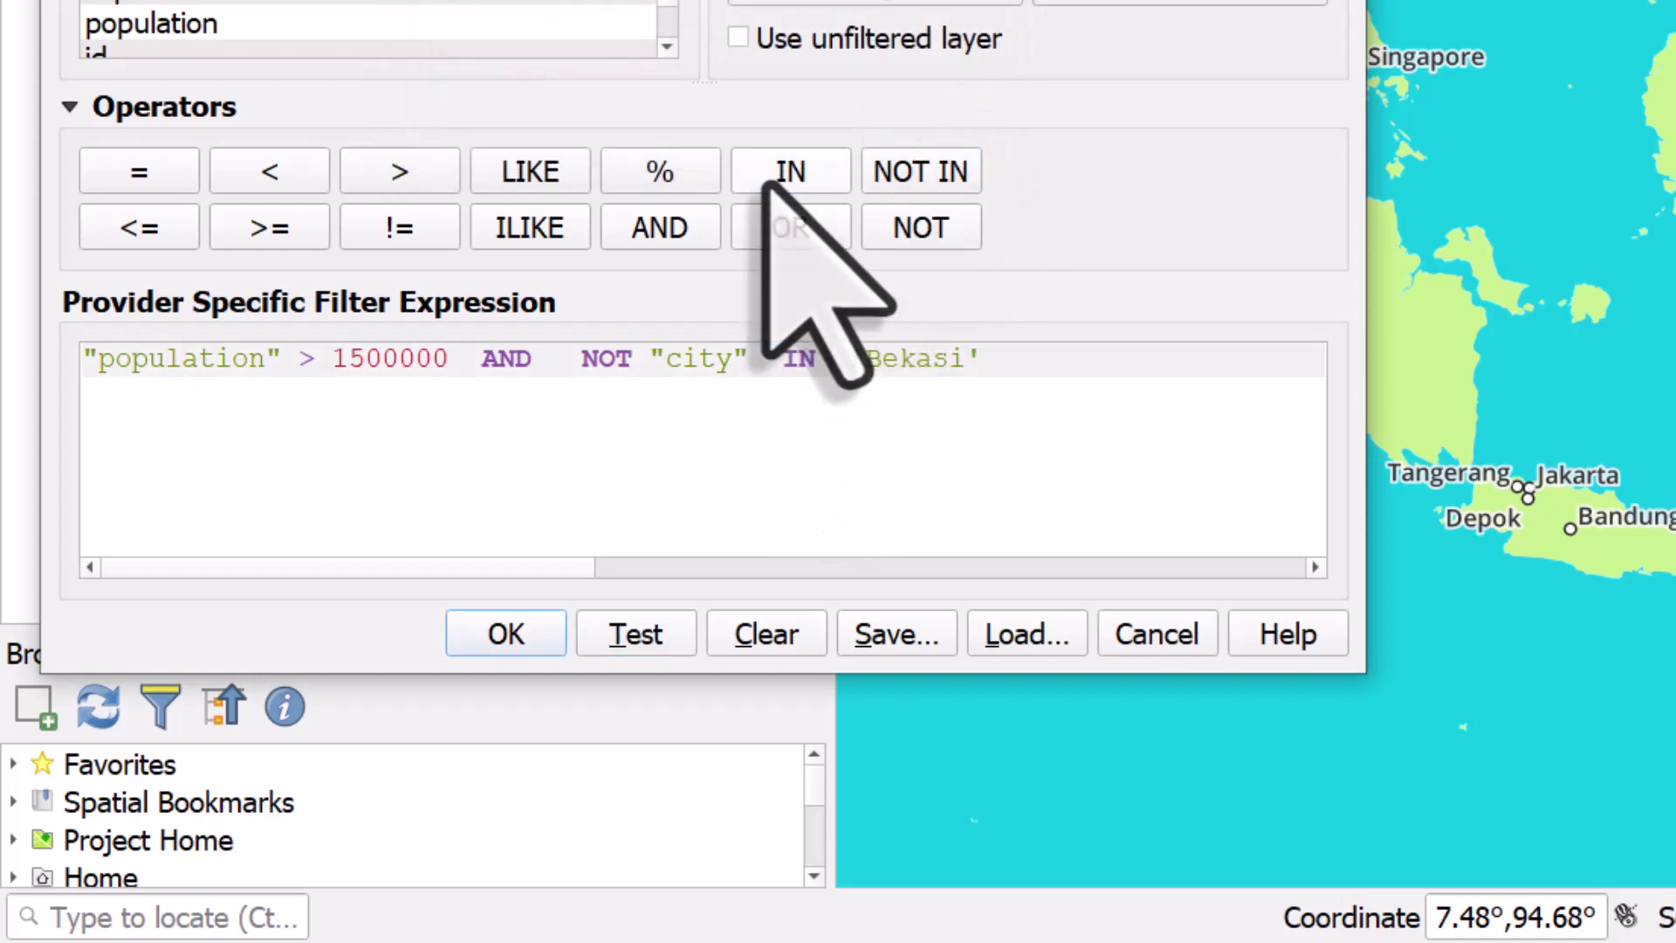
type("(")
left_click(1041, 358)
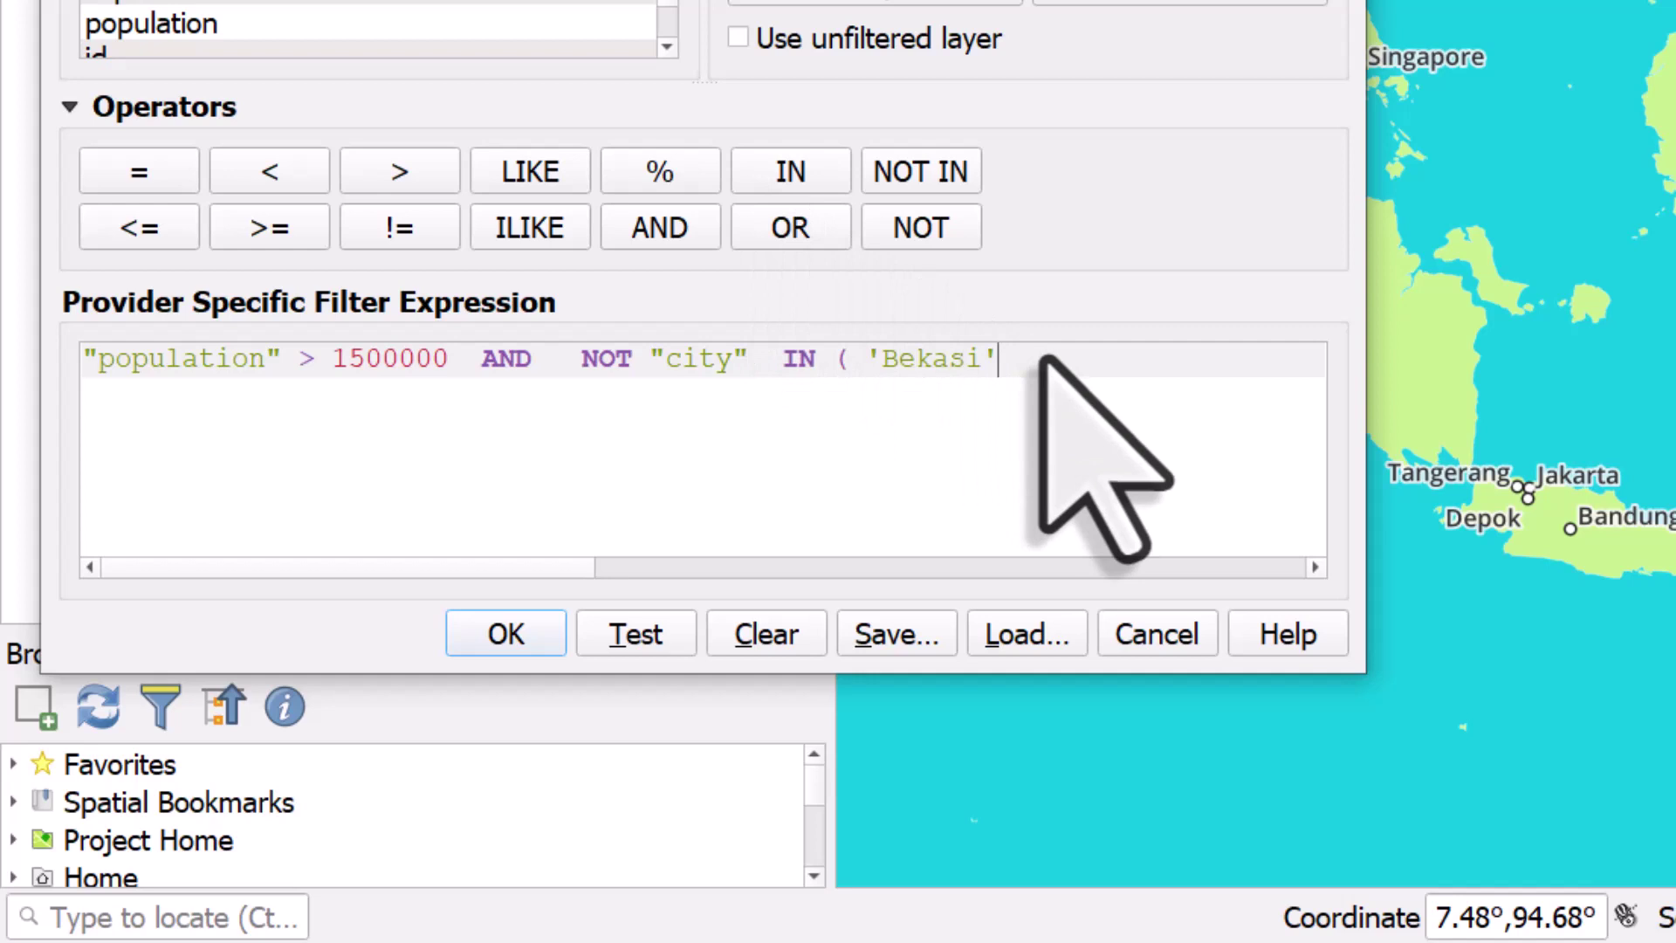
type("'Bekasi','Depok")
type("',")
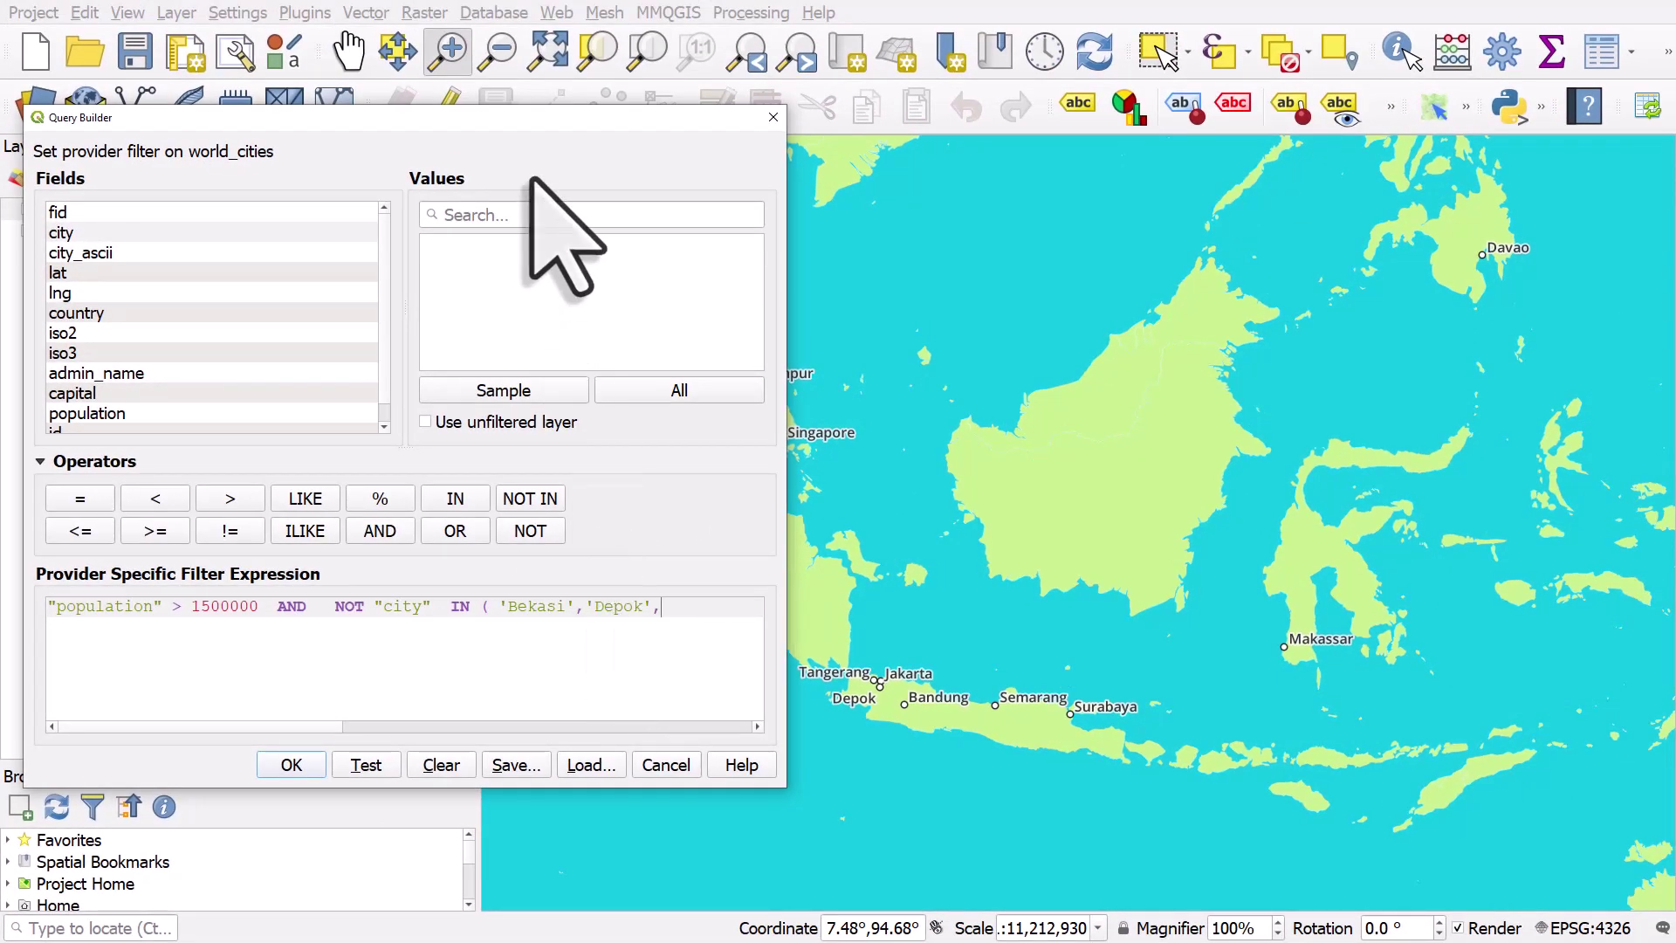
- Add 'Tangerang' and close the IN list, then test the filter, returning 488 rows
left_click(425, 421)
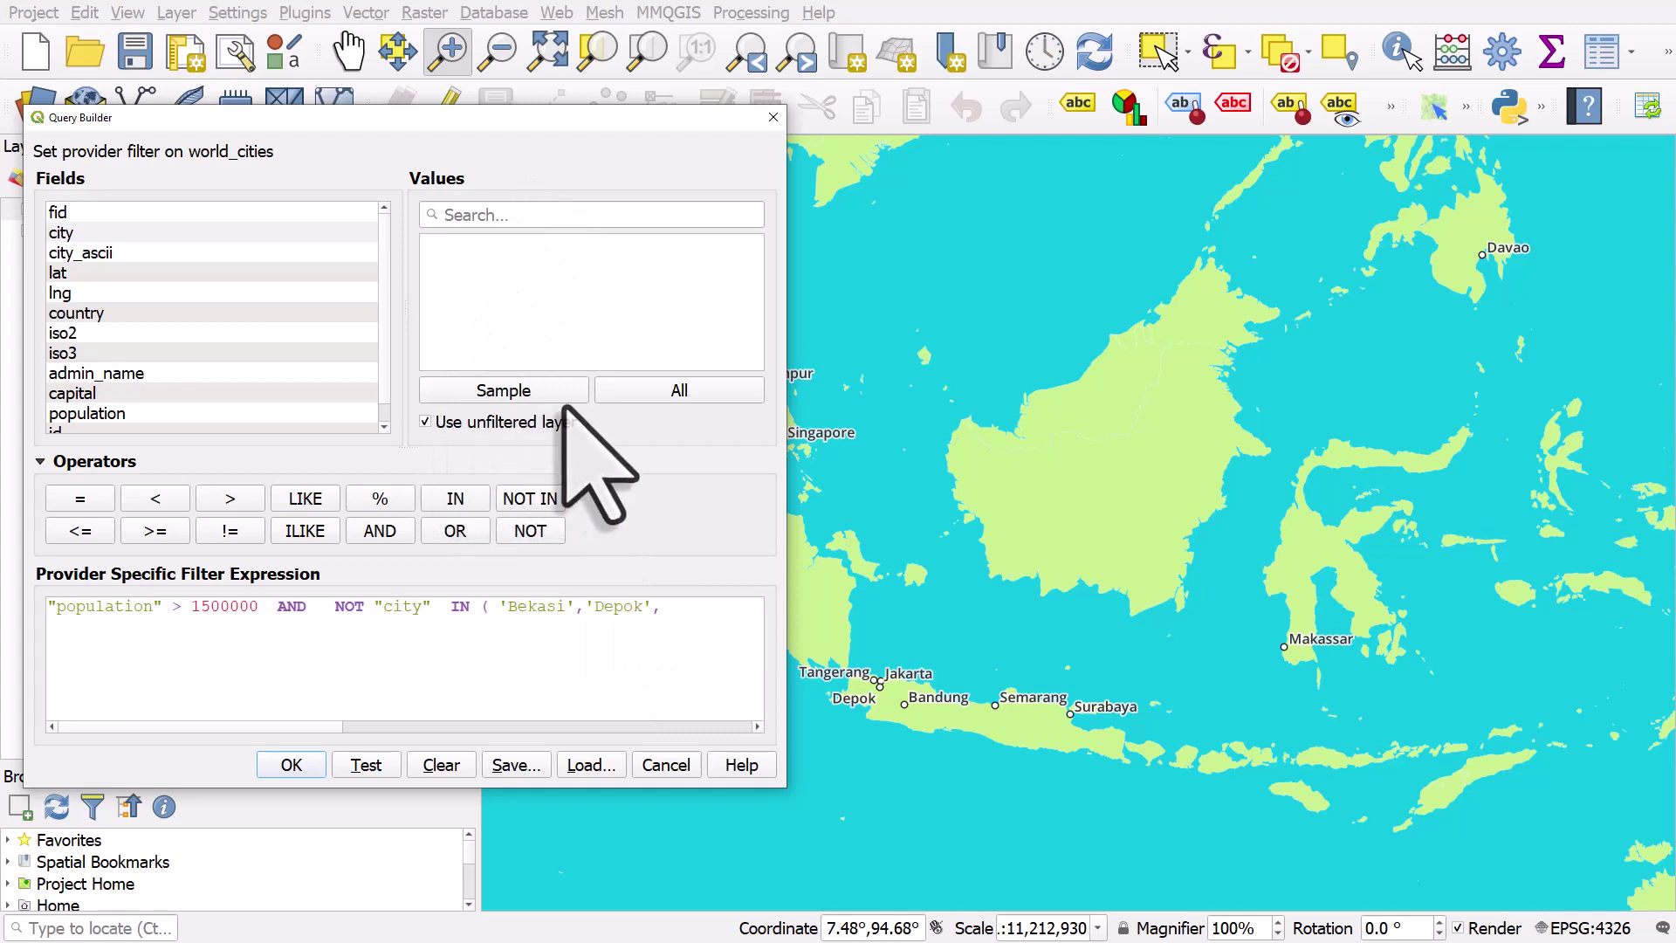
left_click(642, 389)
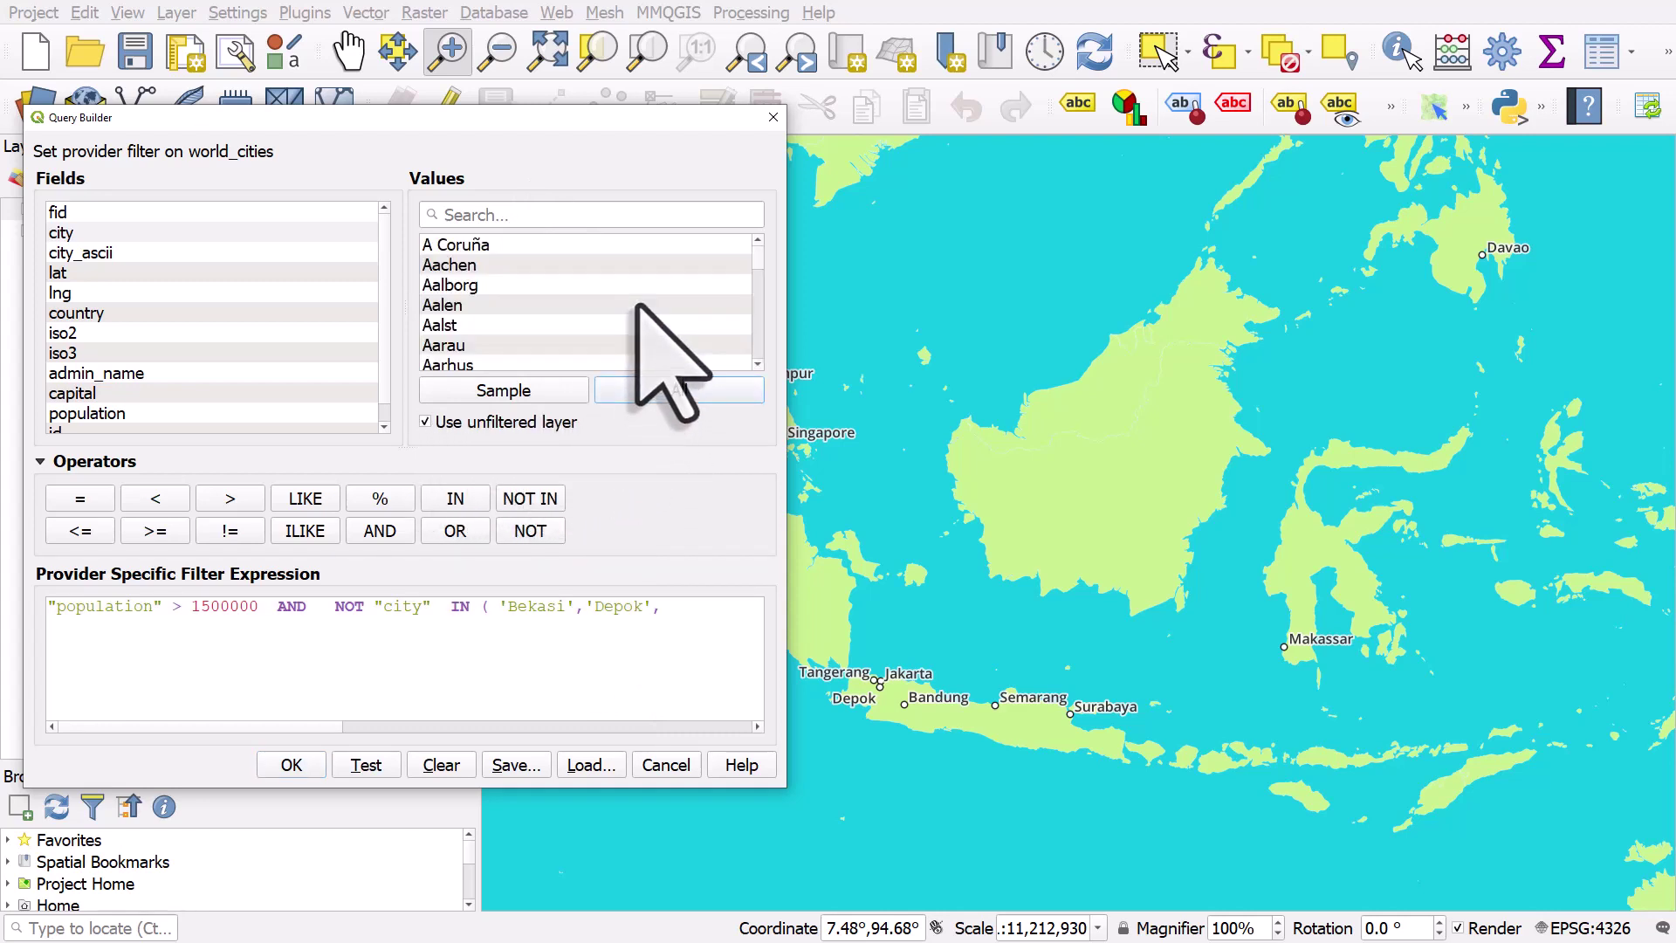
left_click(690, 650)
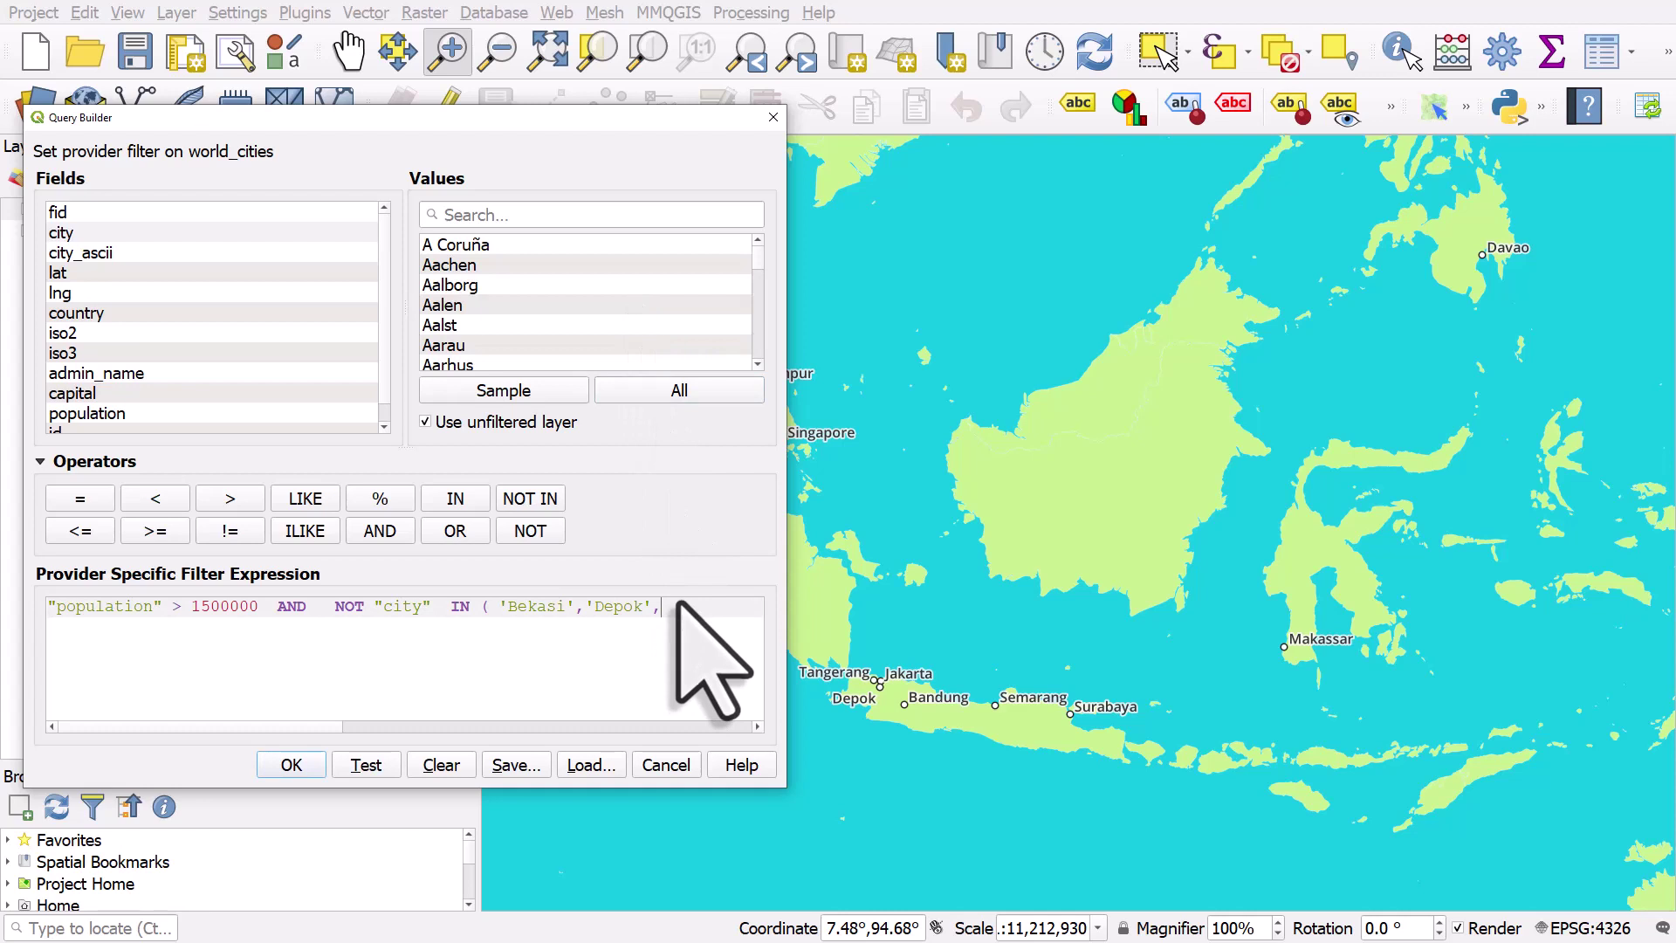
type("Ta")
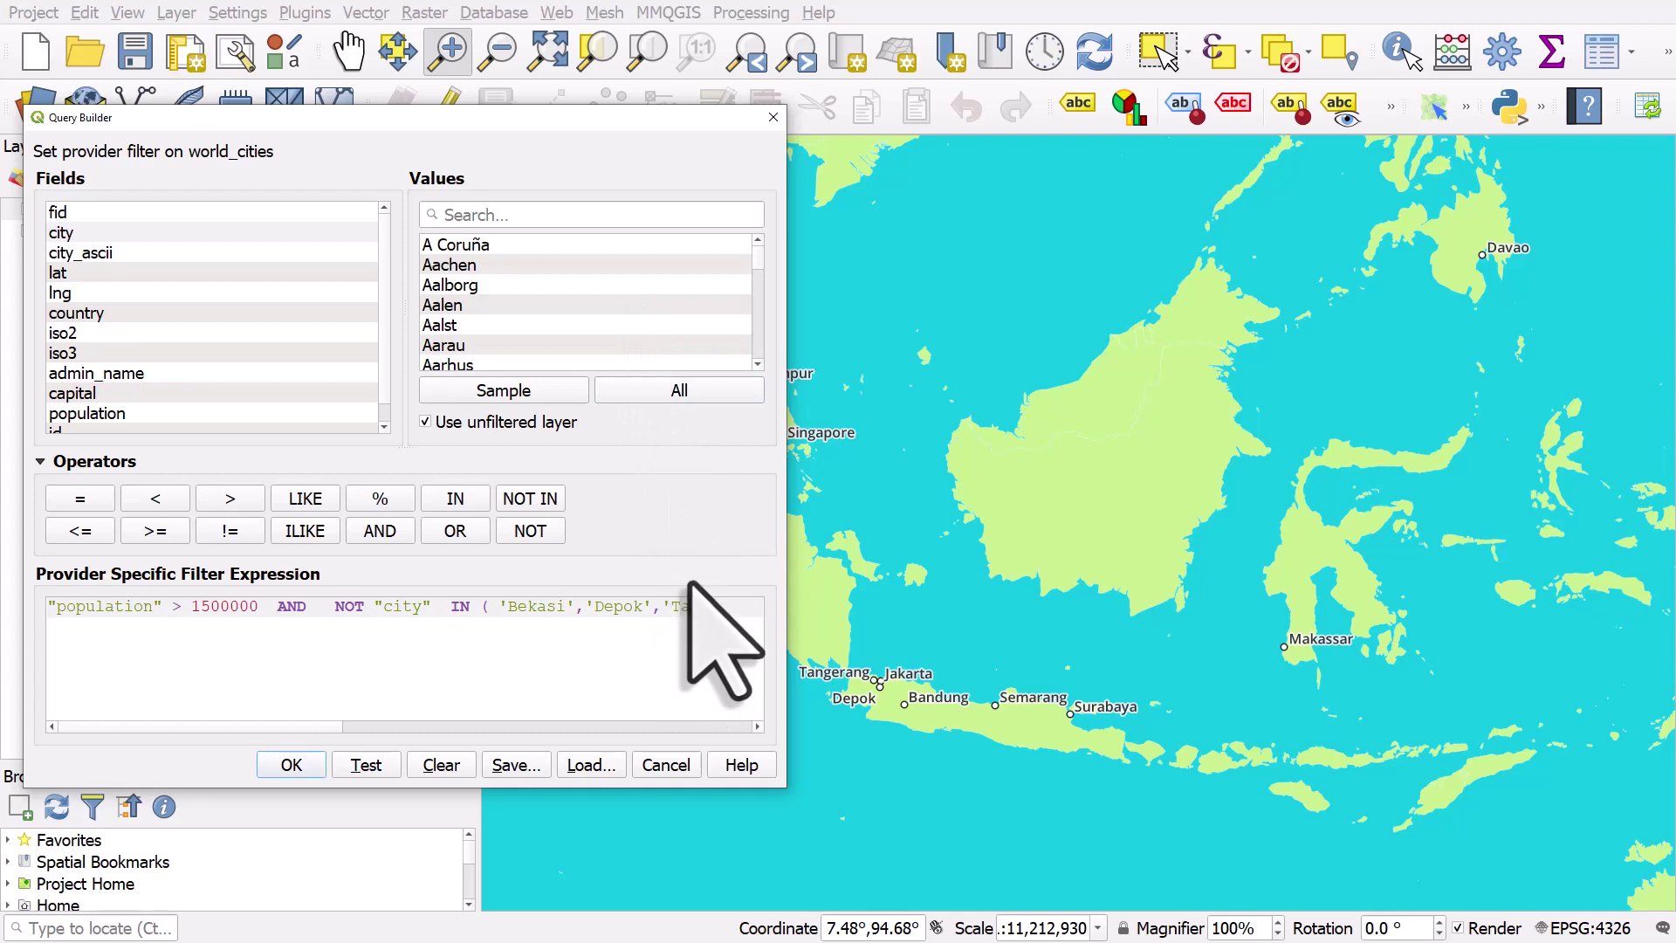
type("ngerang')")
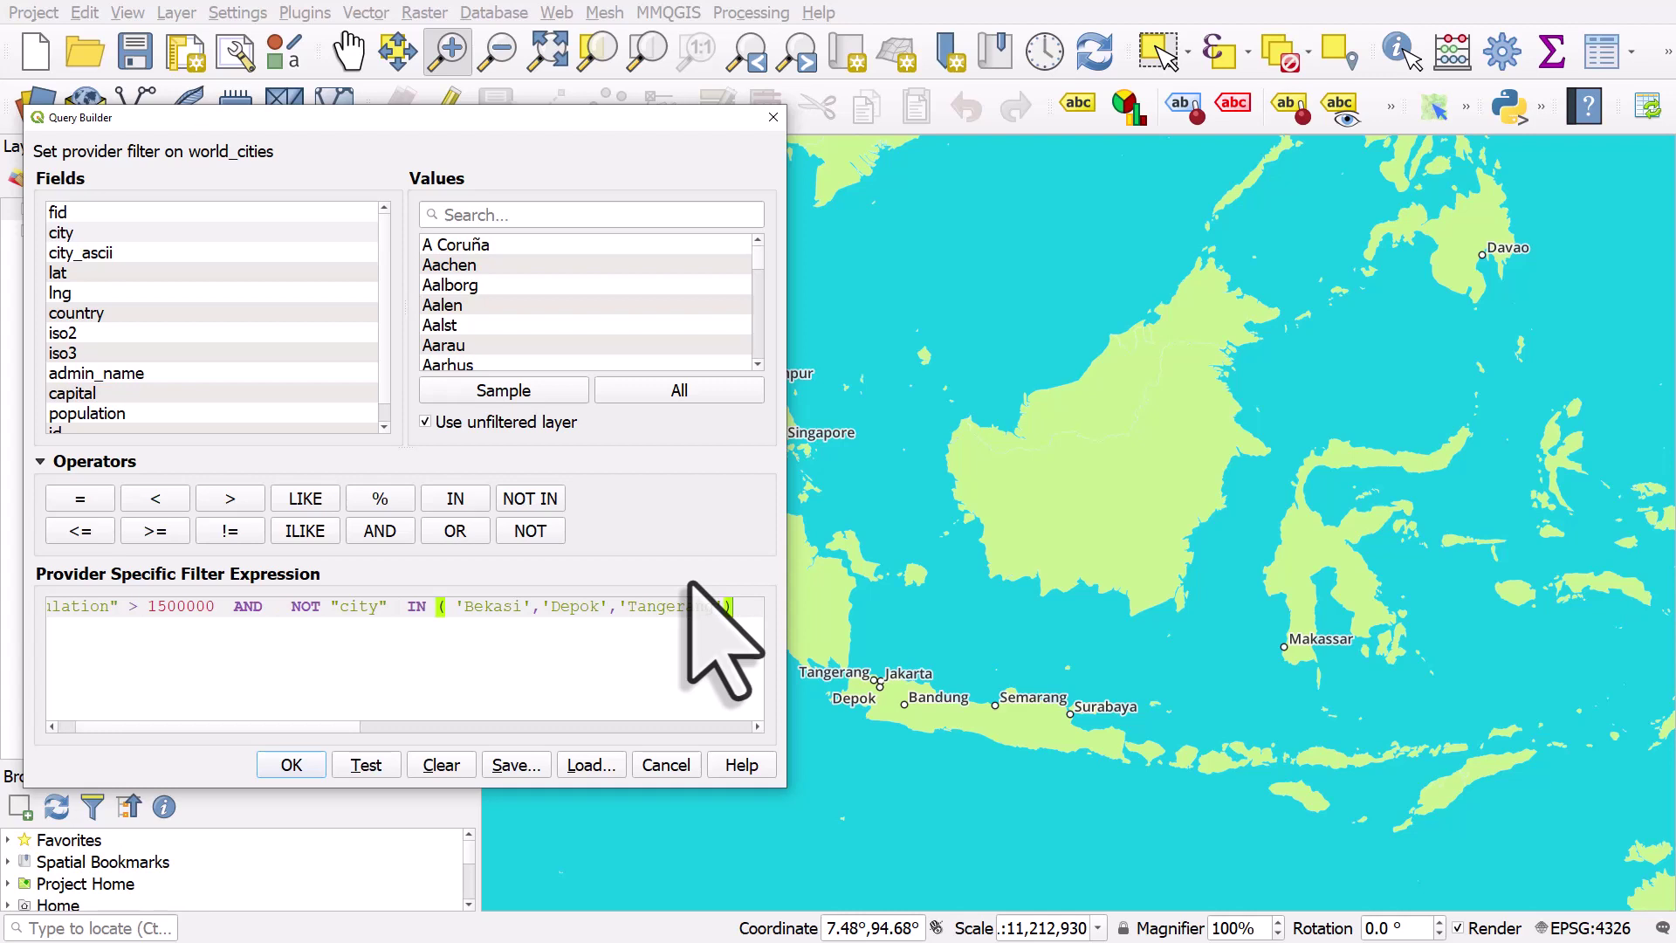
double_click(307, 606)
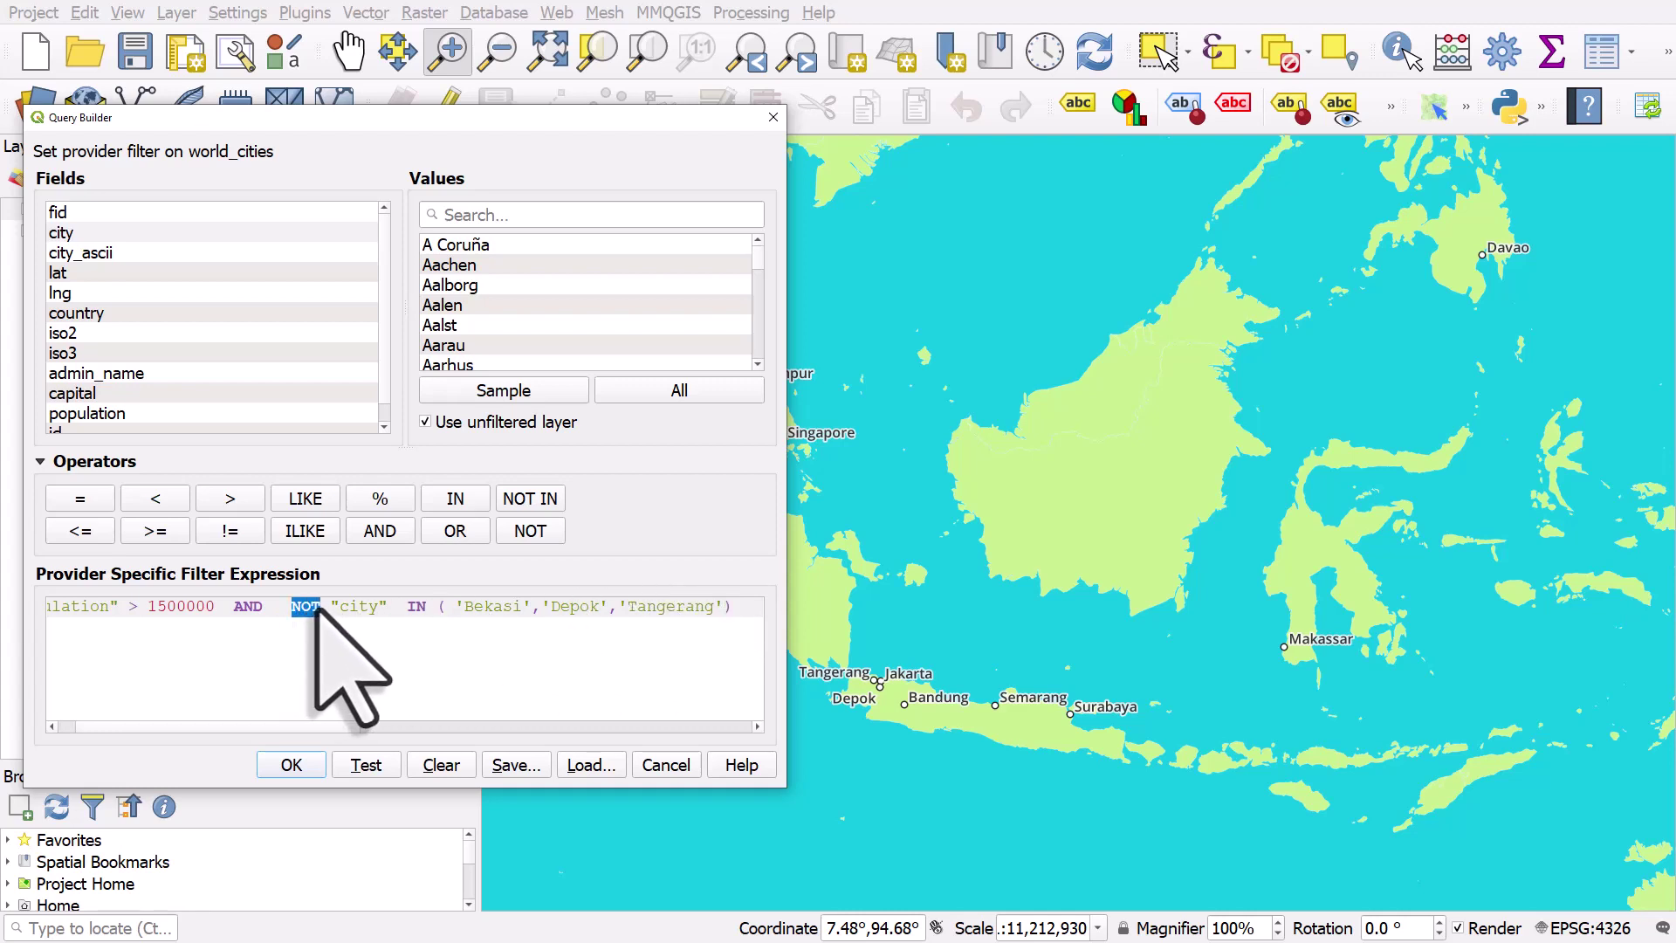
left_click(367, 766)
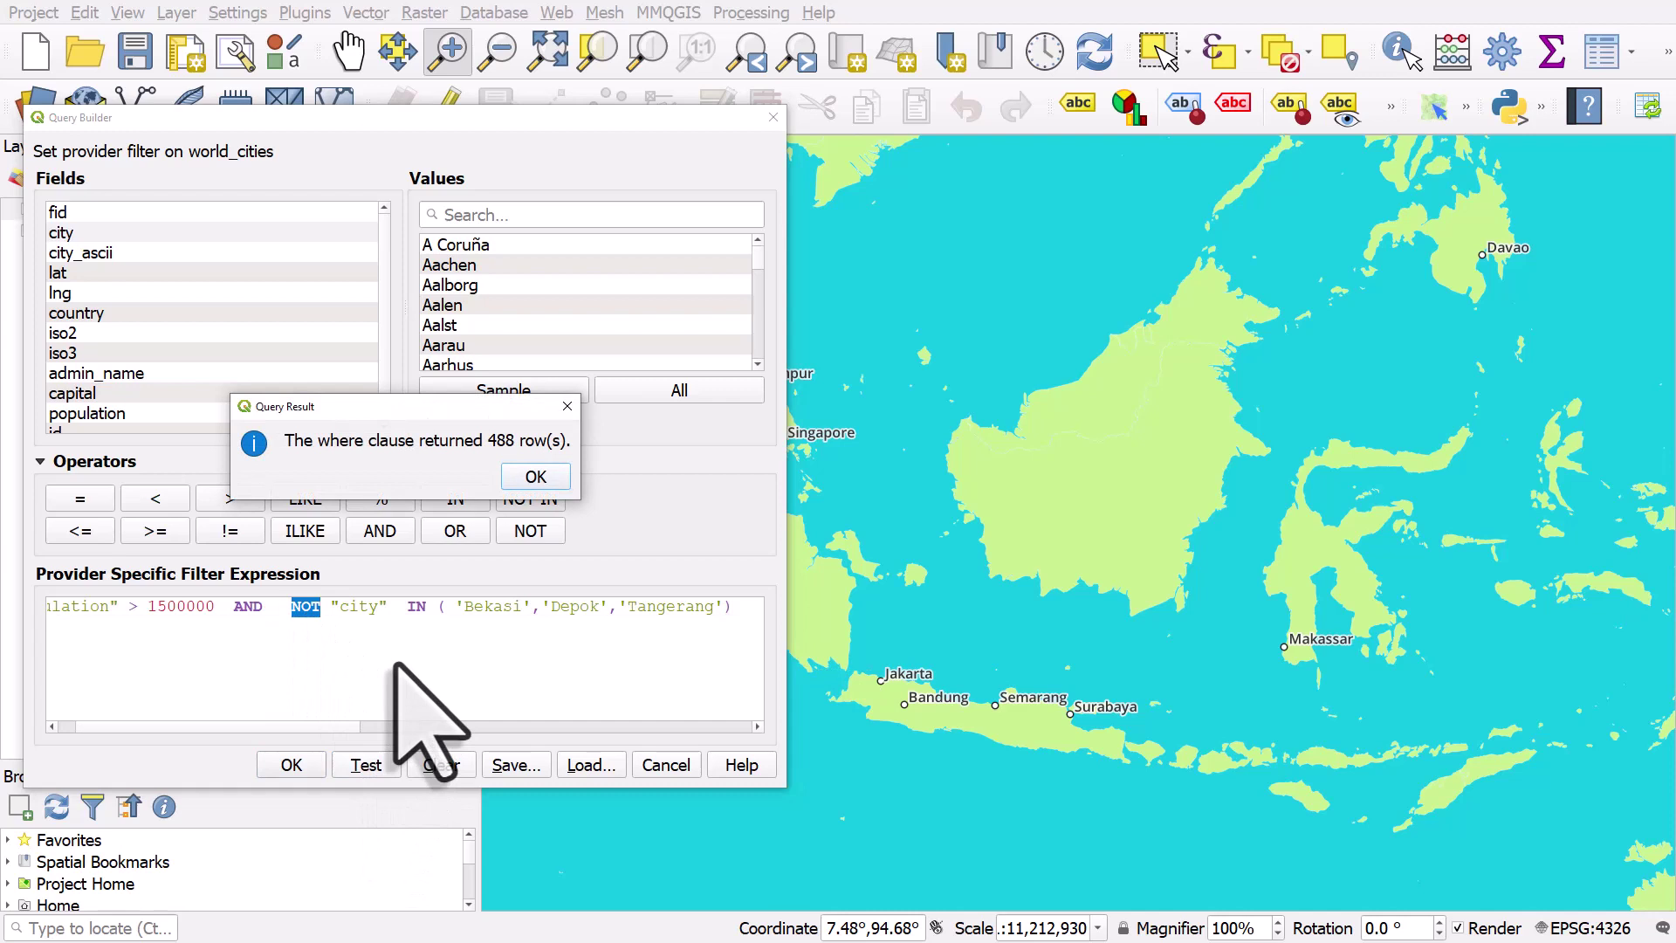
- Add 'Semarang' to the excluded city list and confirm the filter returns 487 rows
left_click(534, 475)
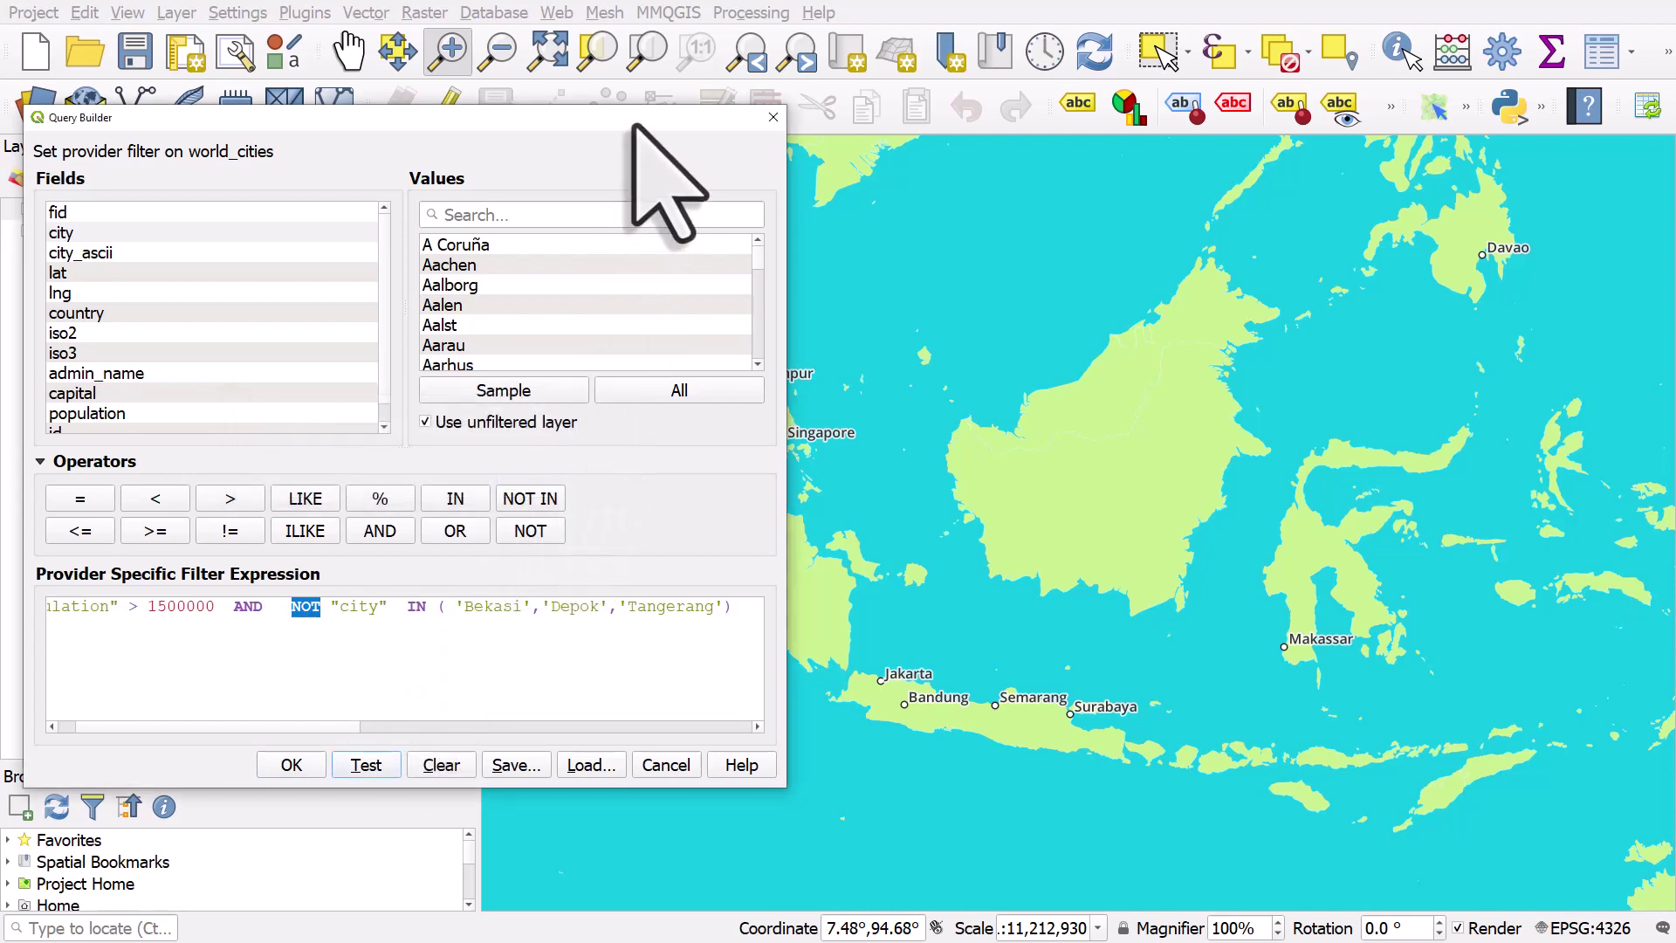
left_click_drag(635, 124, 629, 127)
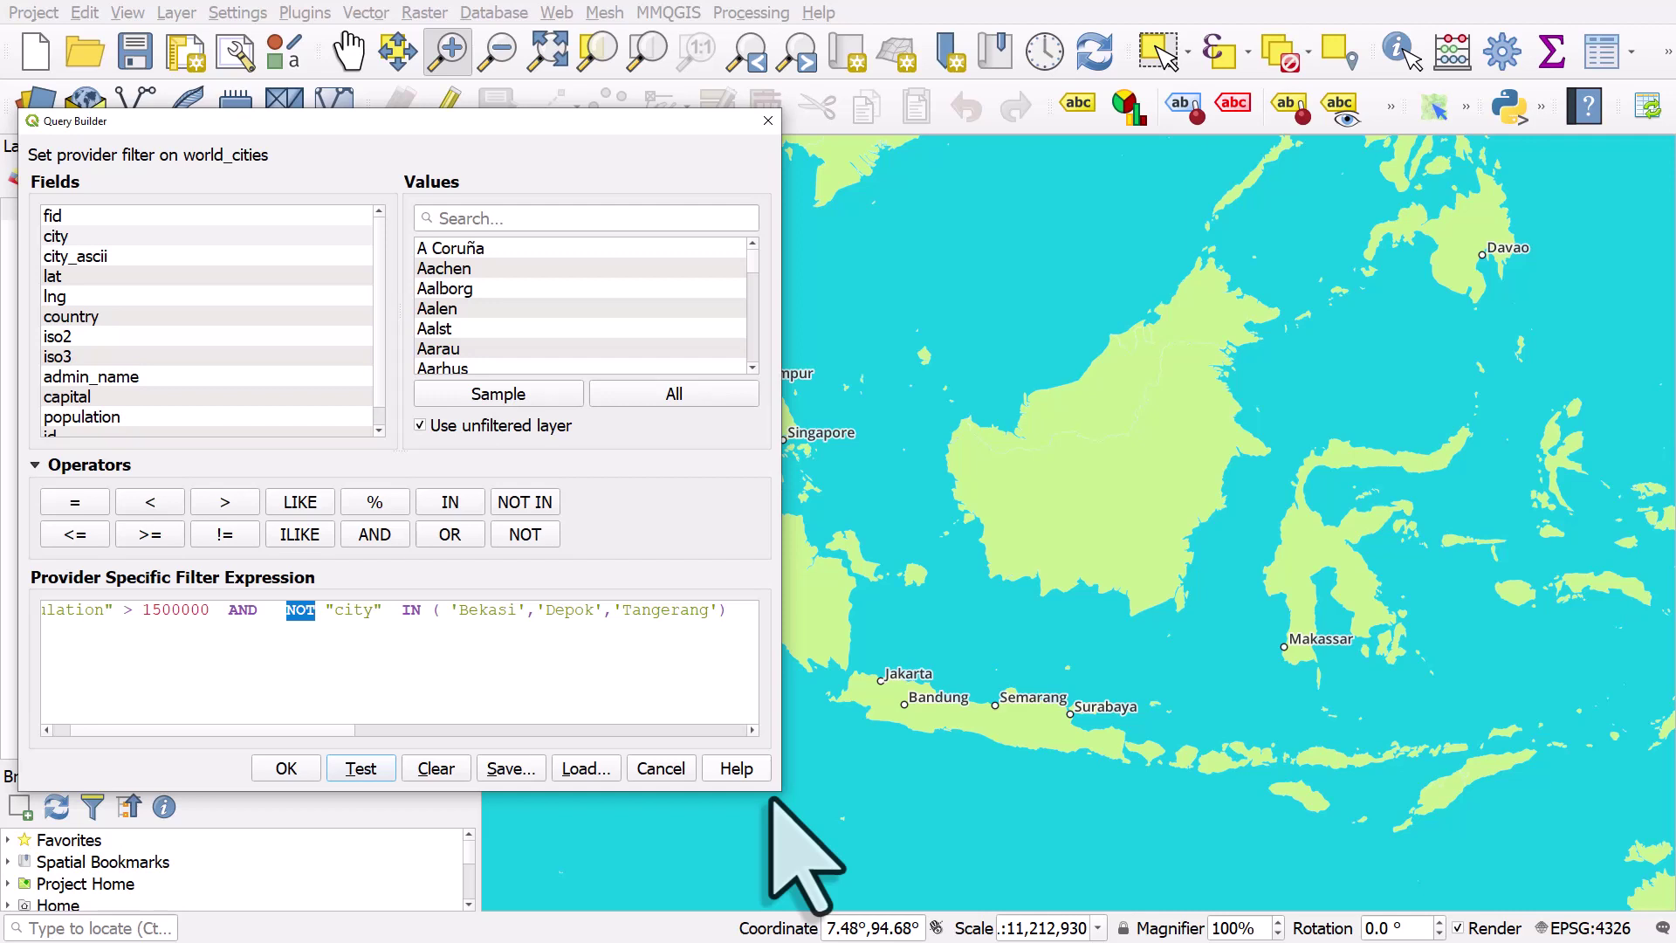
left_click(719, 611)
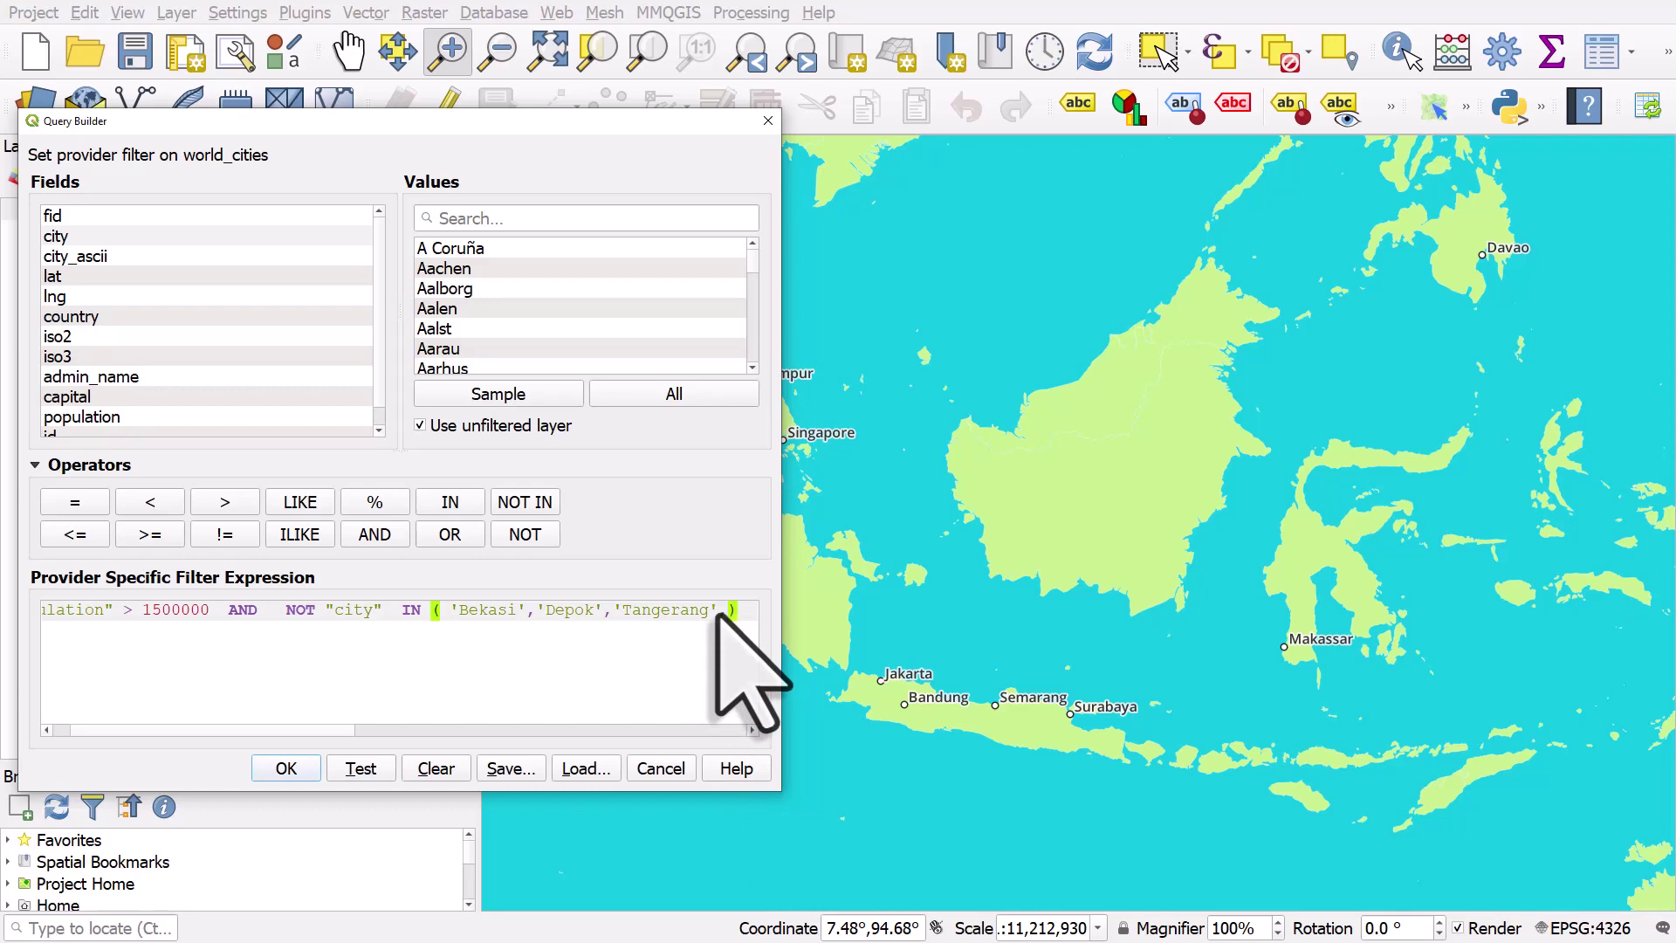
type("'")
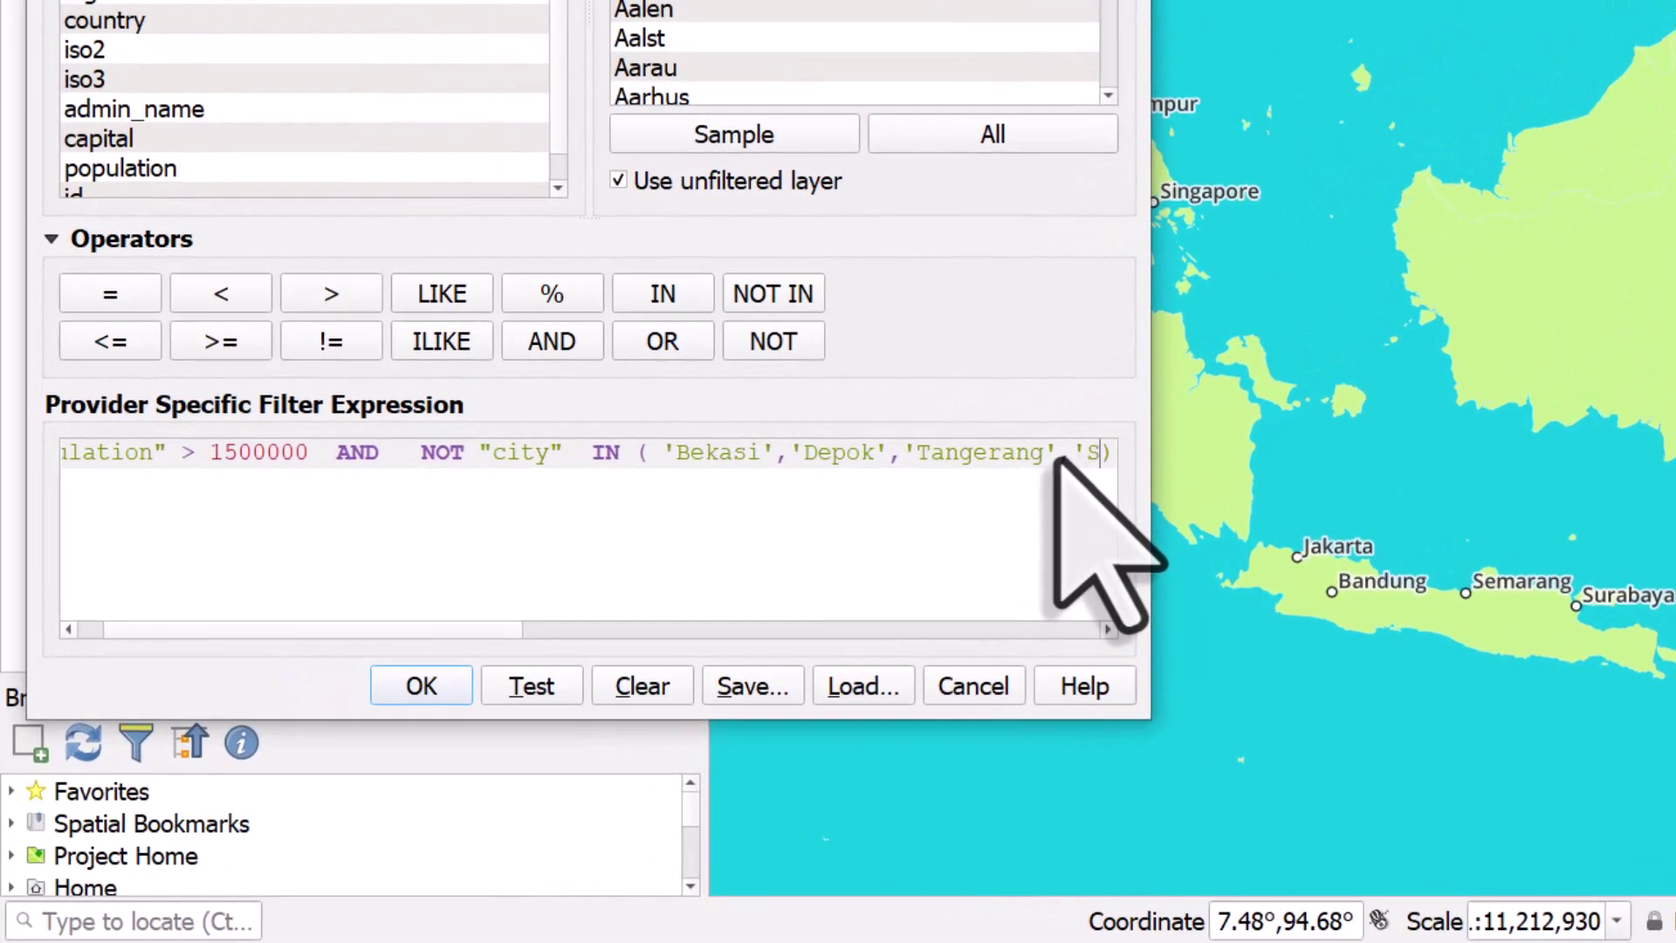
type("Semarang'")
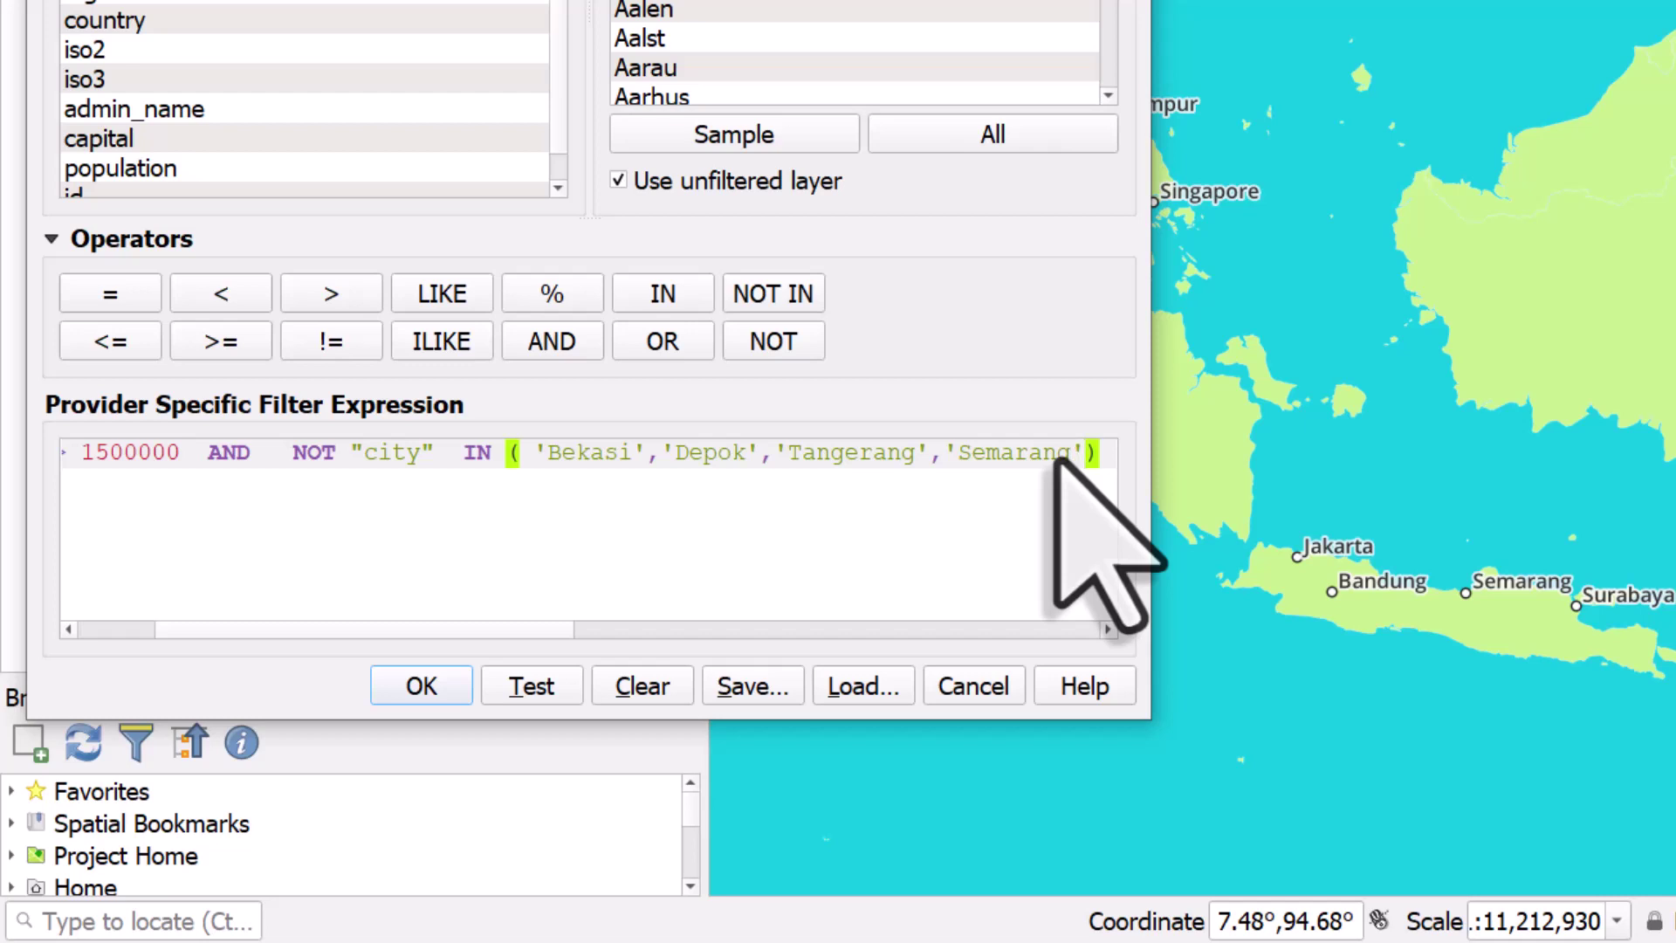
left_click(534, 686)
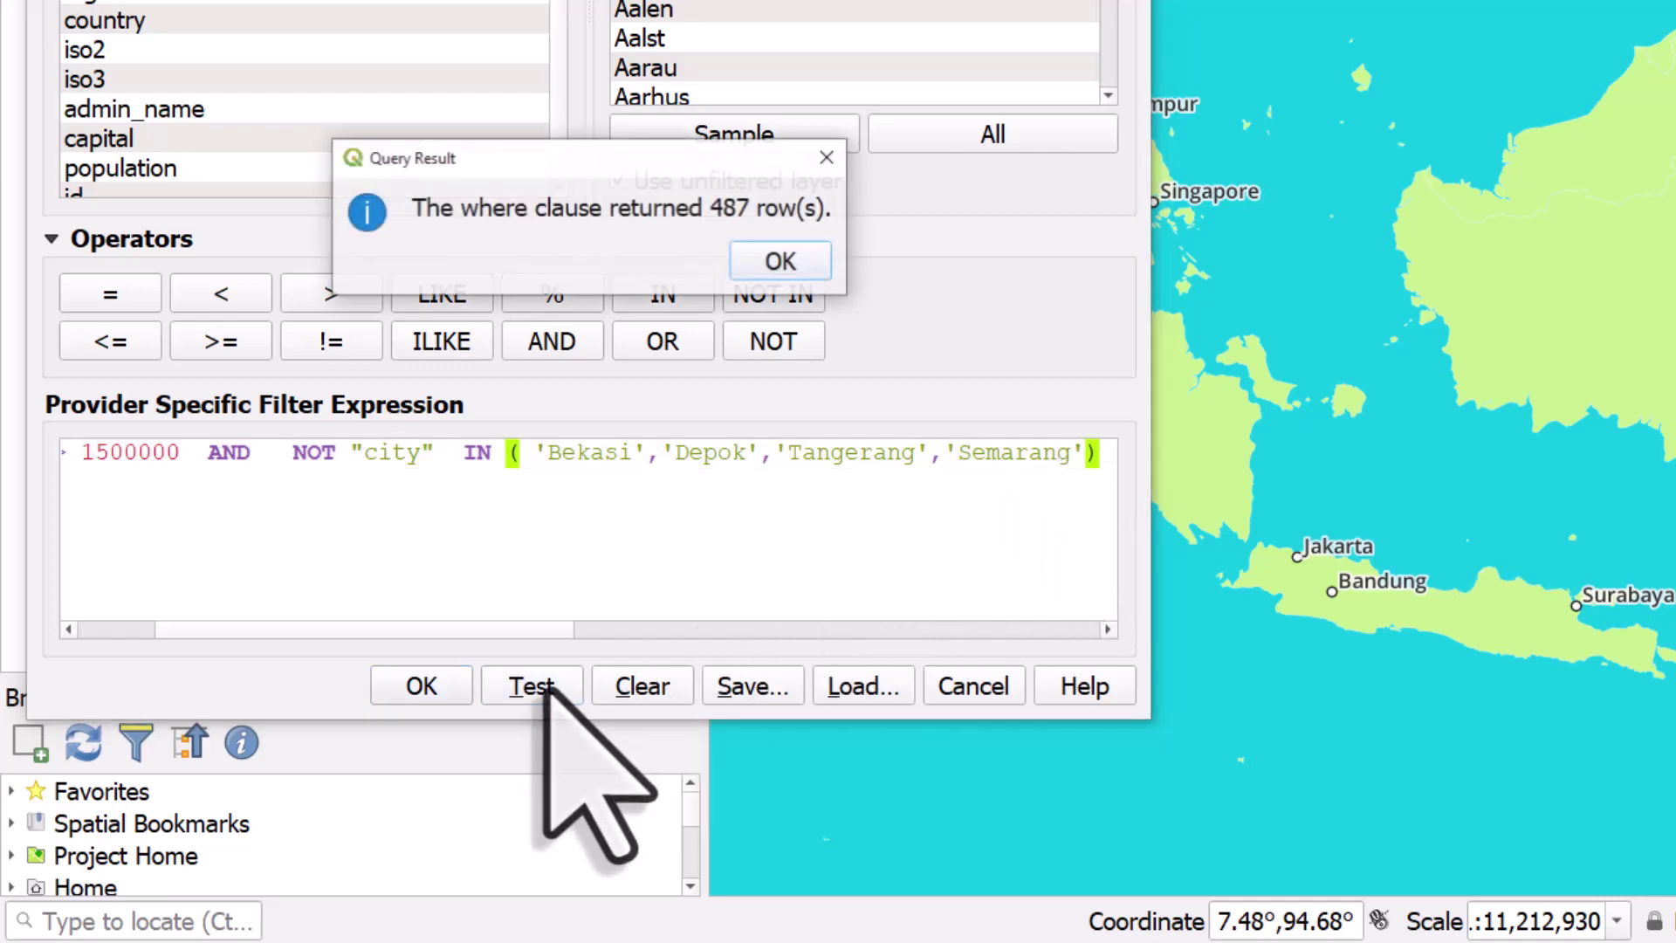
left_click(782, 264)
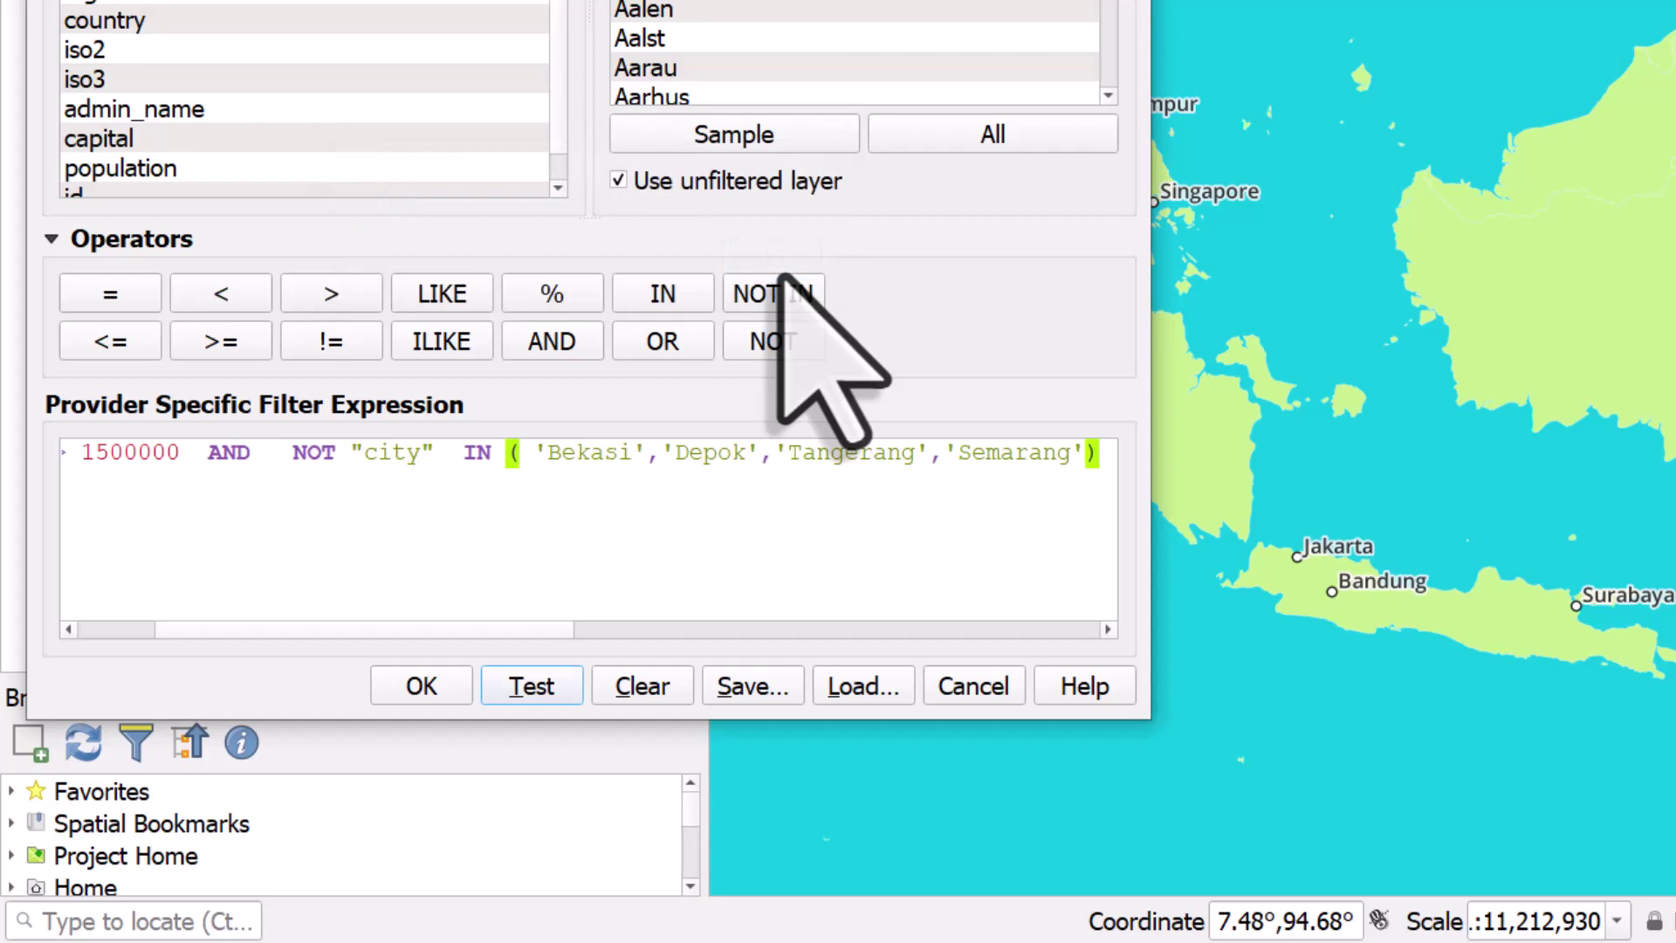
- Test a stray 'x' before IN for an error, remove it, and apply the four-city exclusion filter
left_click(465, 452)
type("x")
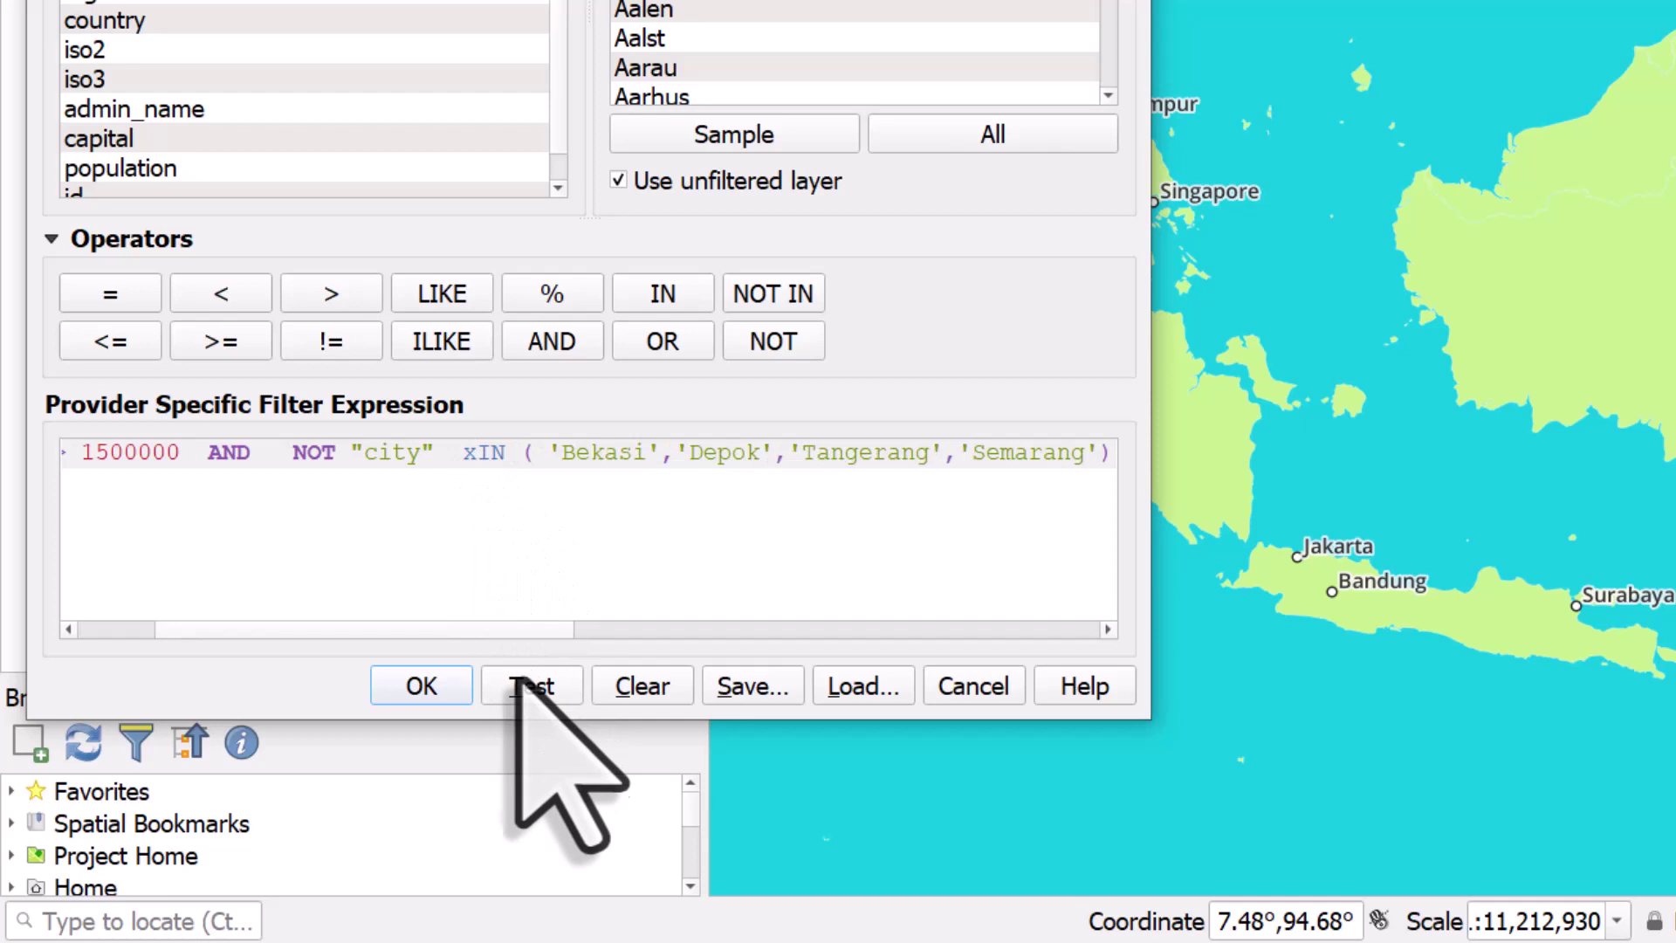
left_click(524, 685)
left_click(844, 274)
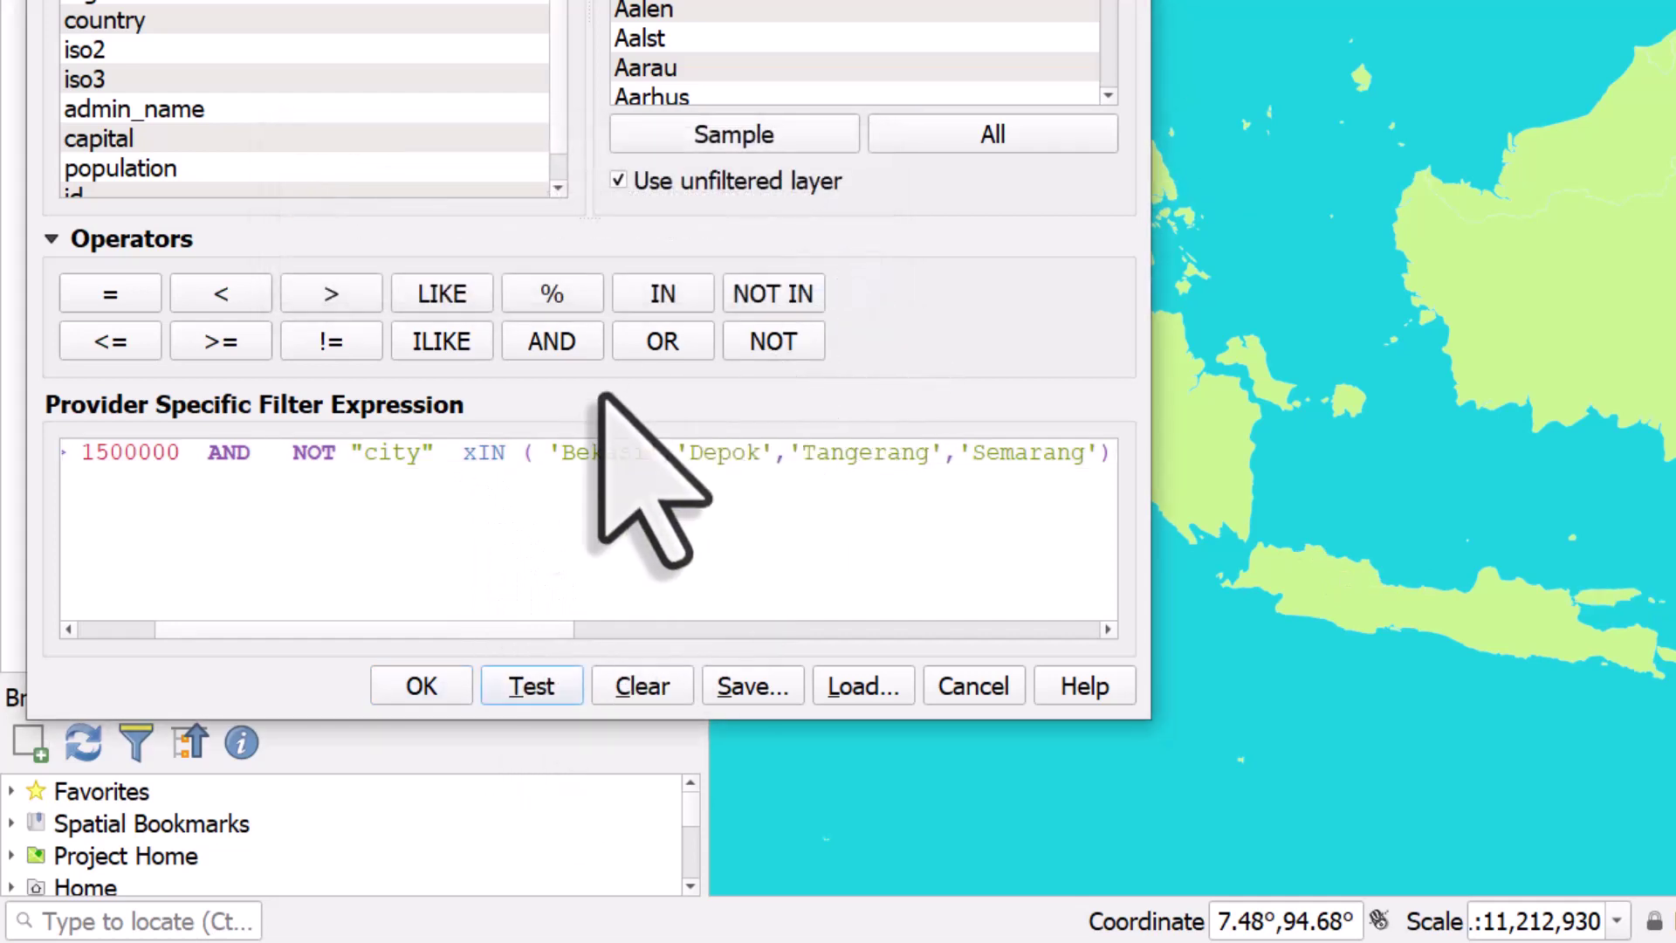
left_click(475, 452)
key("BackSpace")
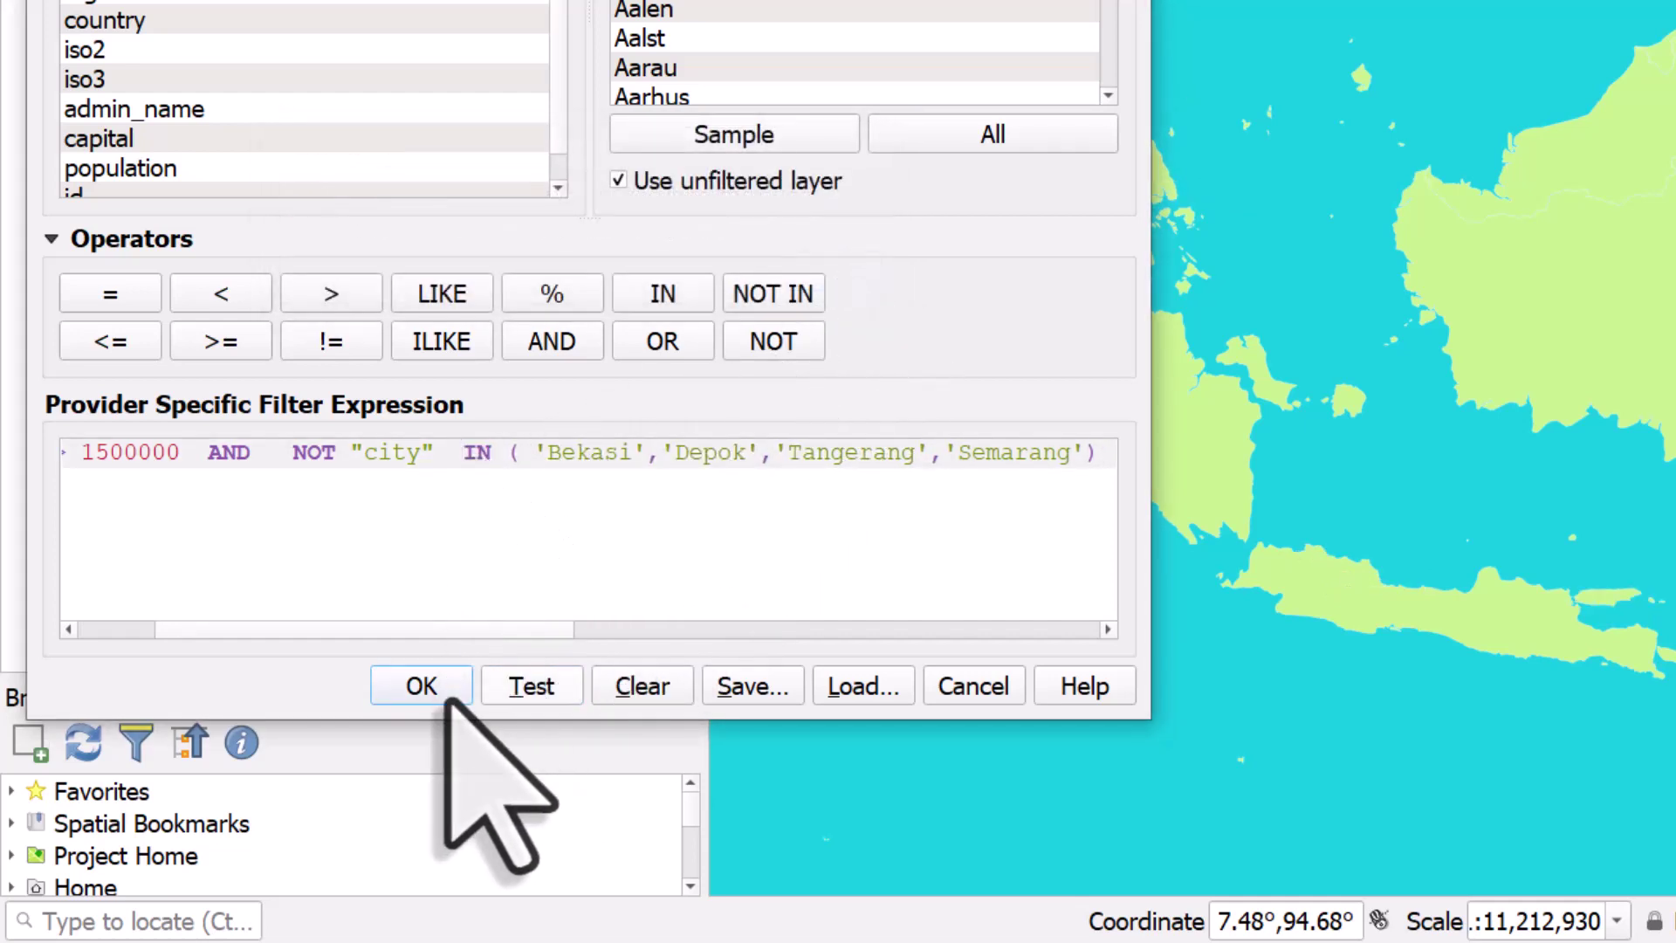
left_click(422, 686)
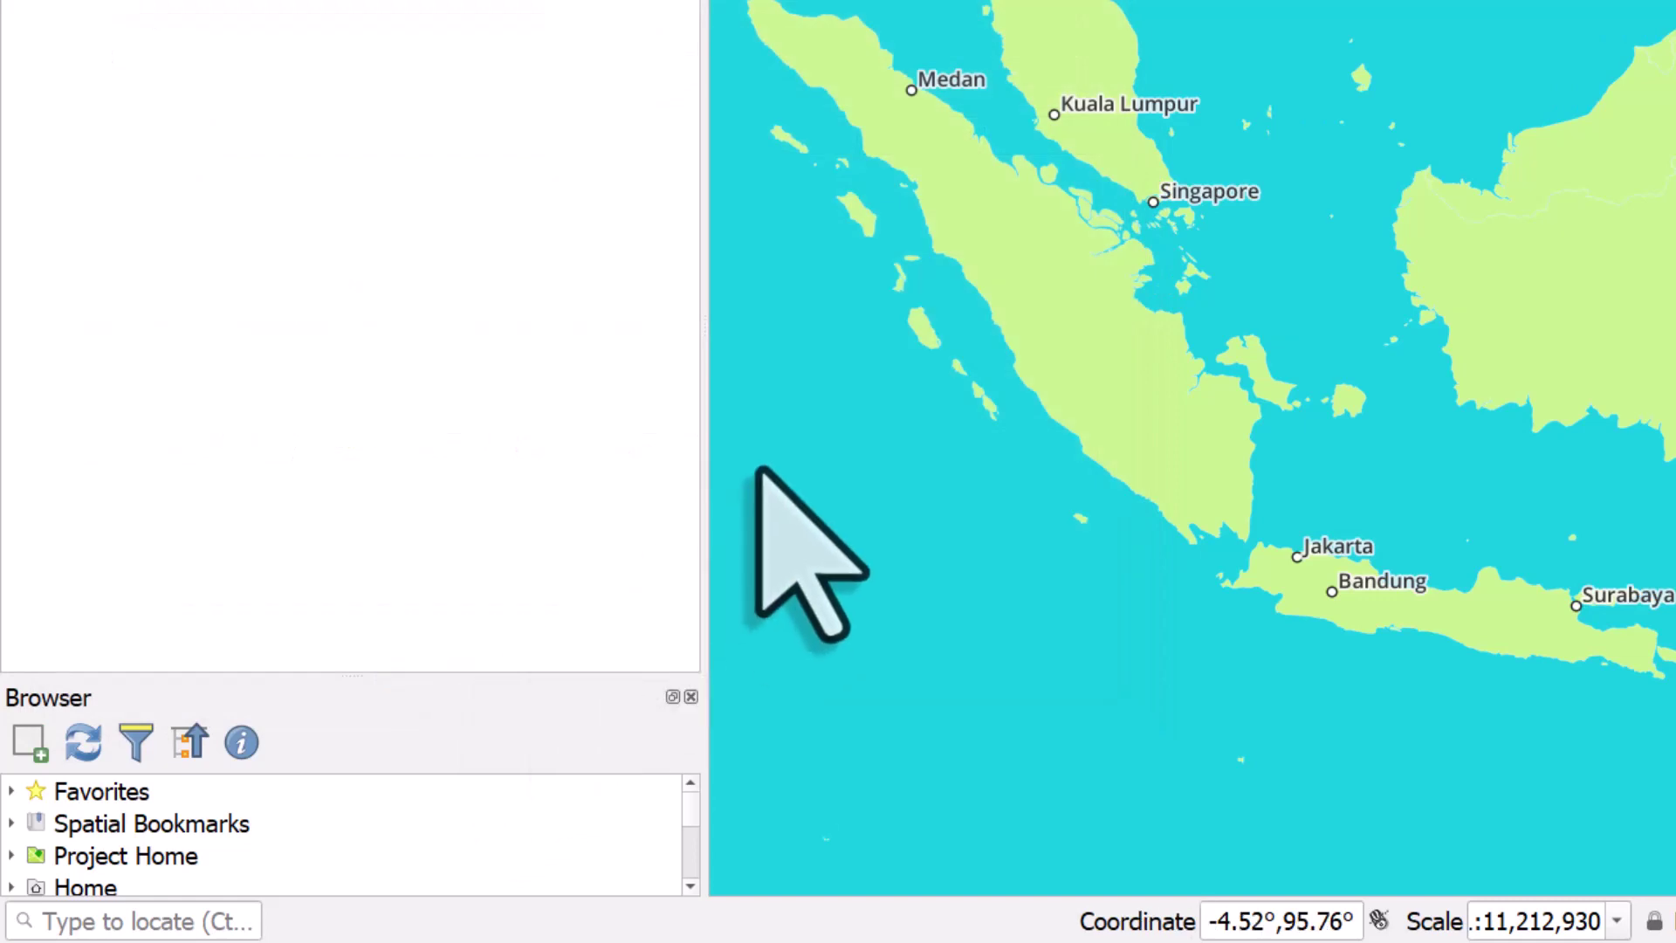